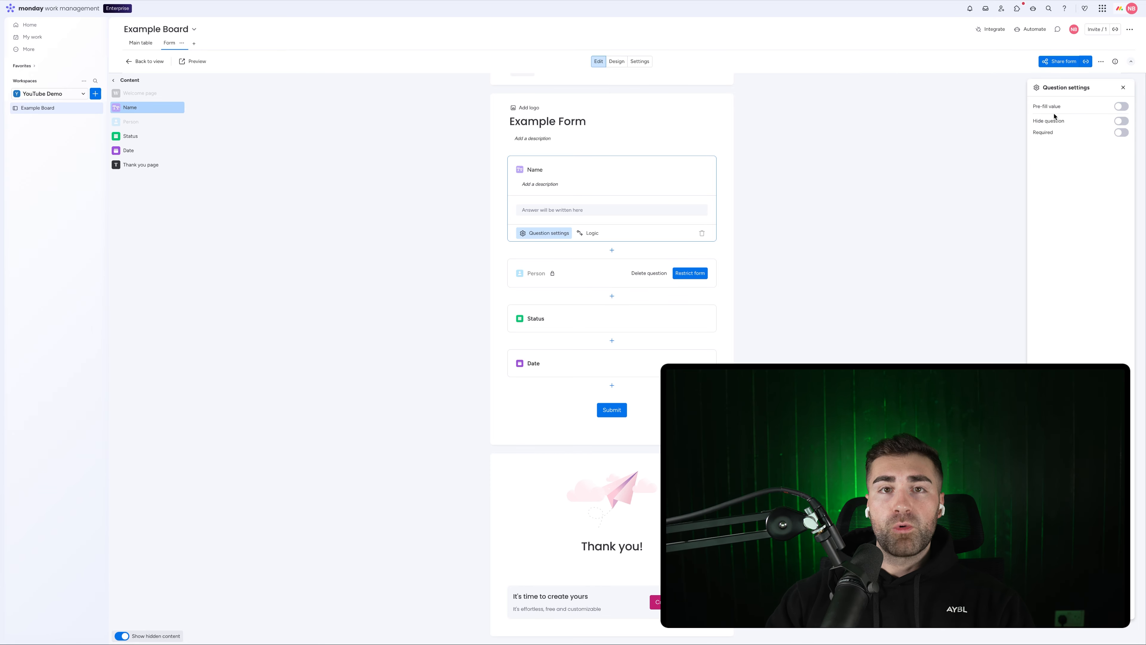
Step: Try Account and URL parameter pre-fill sources for Name, then turn pre-fill off and close
click(1122, 107)
click(1081, 157)
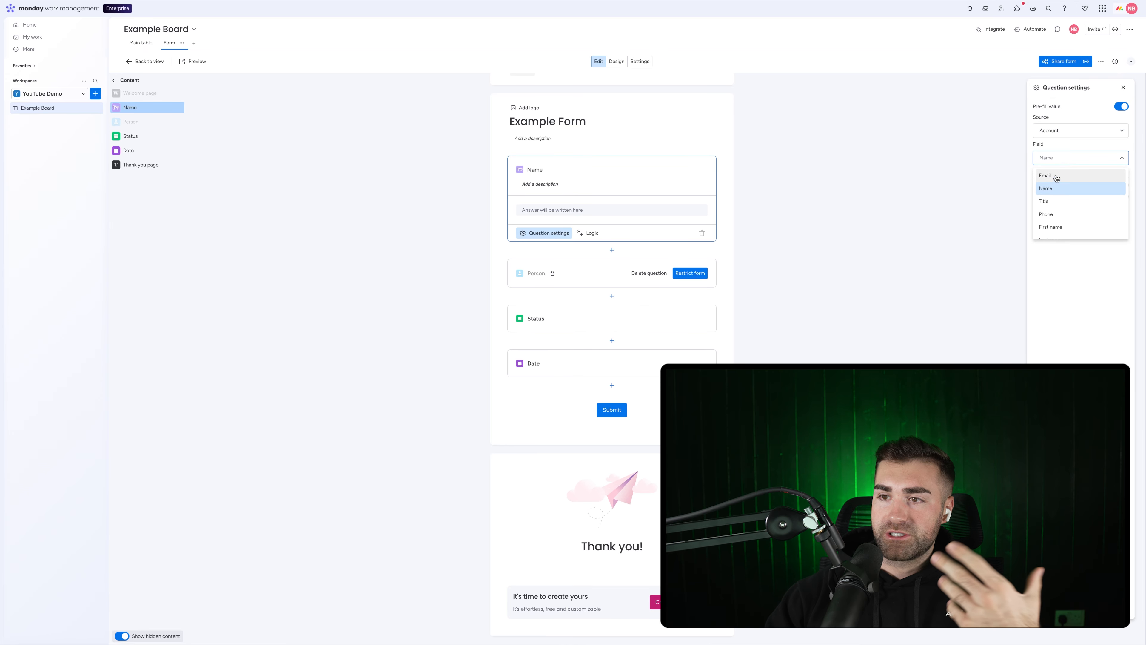
scroll(1058, 211, down, 3)
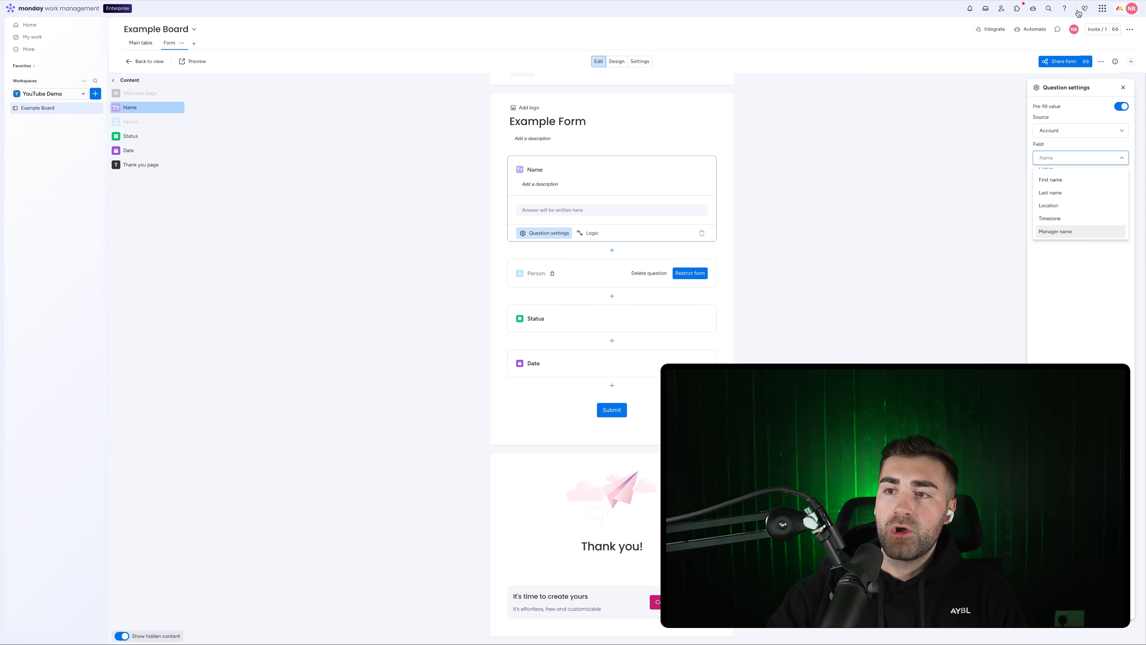
click(1075, 133)
click(1070, 162)
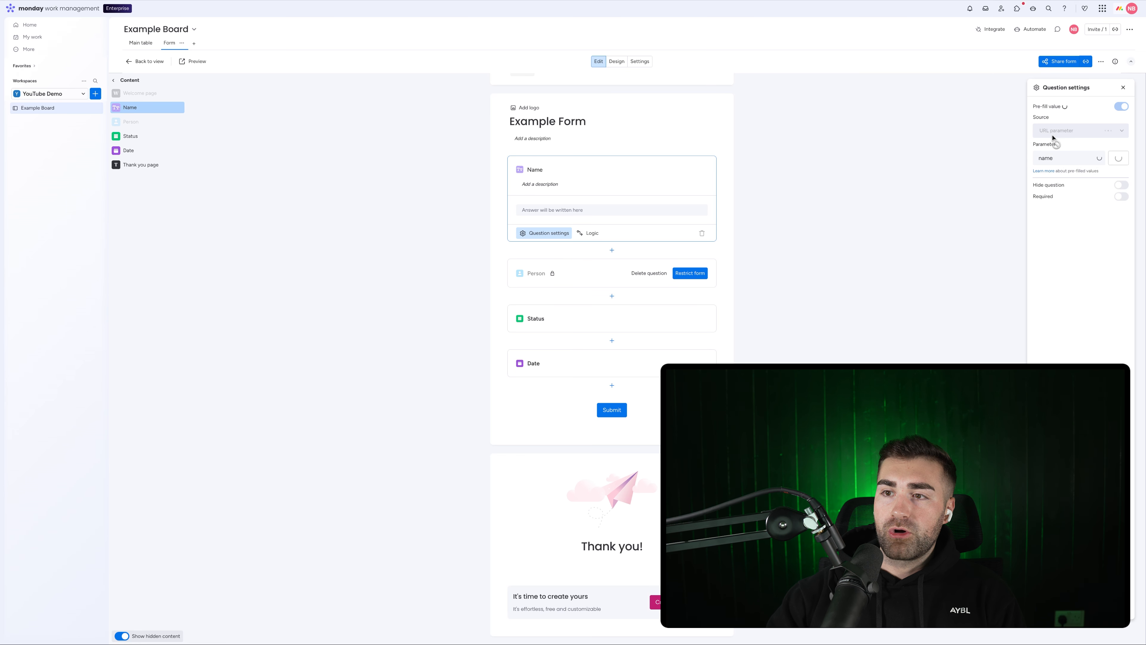
click(1078, 131)
click(1070, 148)
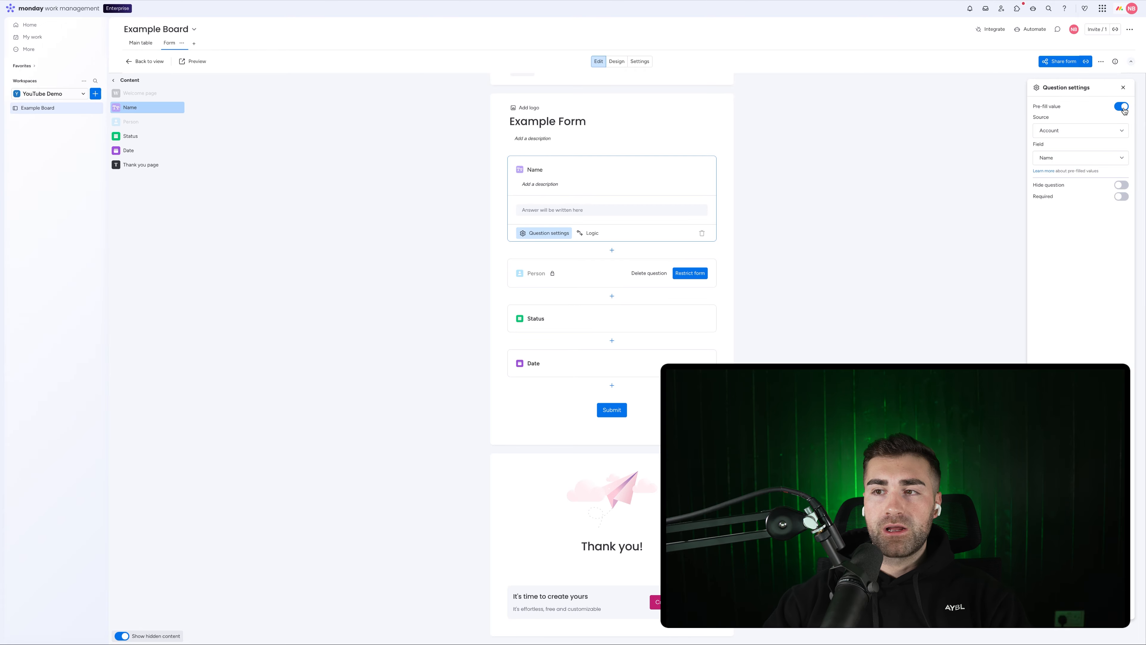
click(1083, 130)
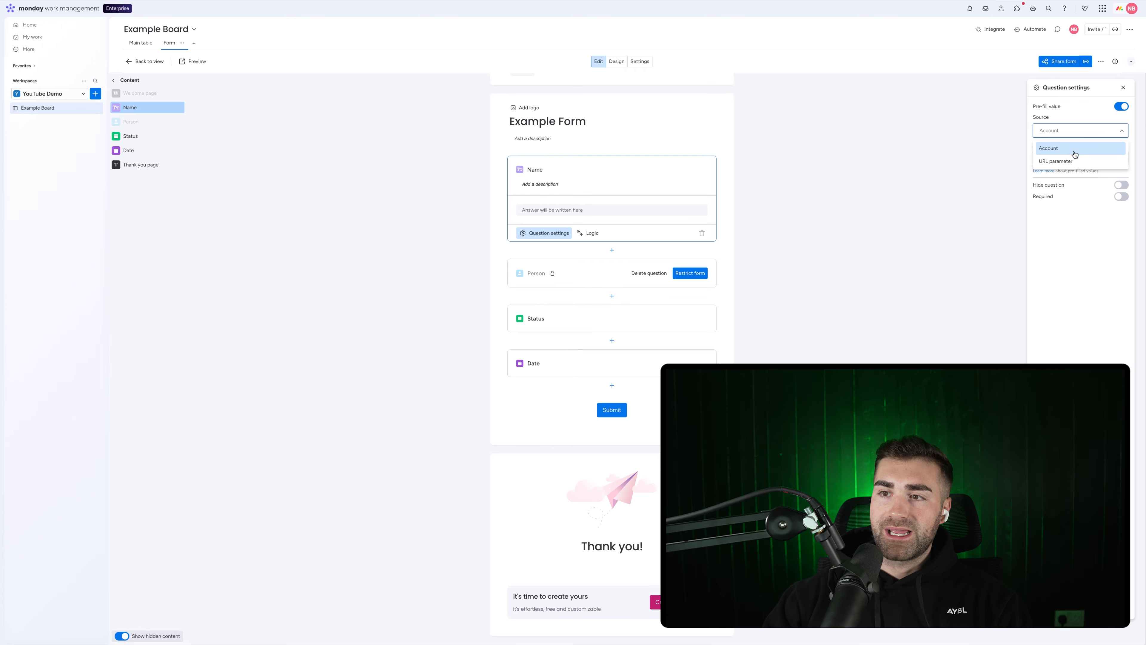
click(1064, 133)
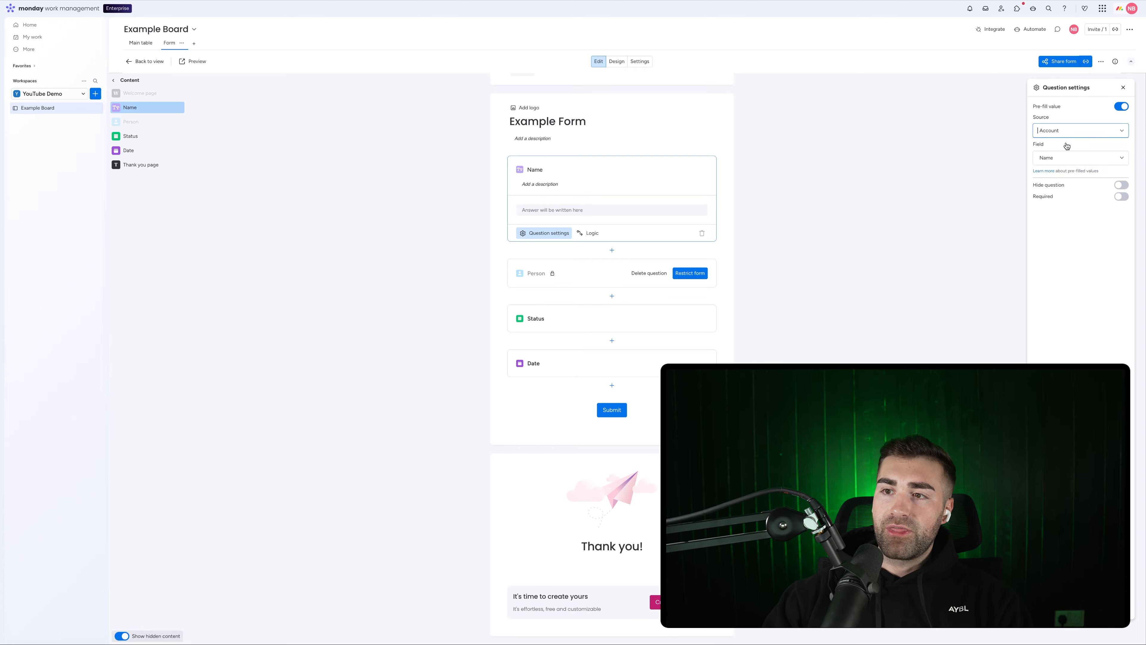
click(1122, 106)
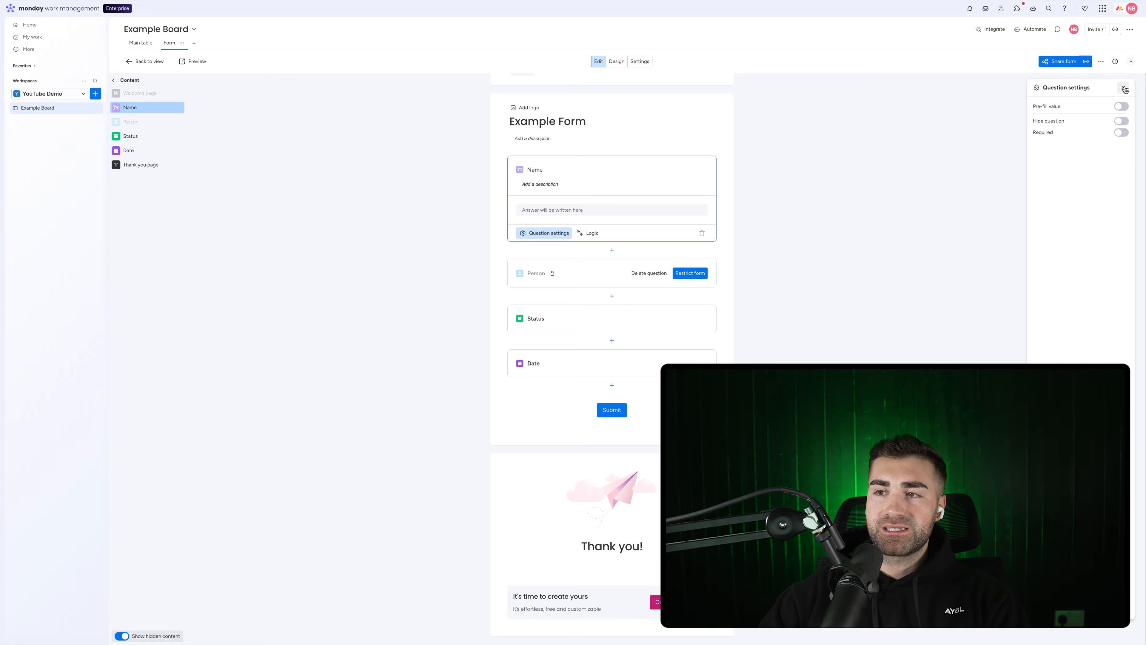
click(1123, 89)
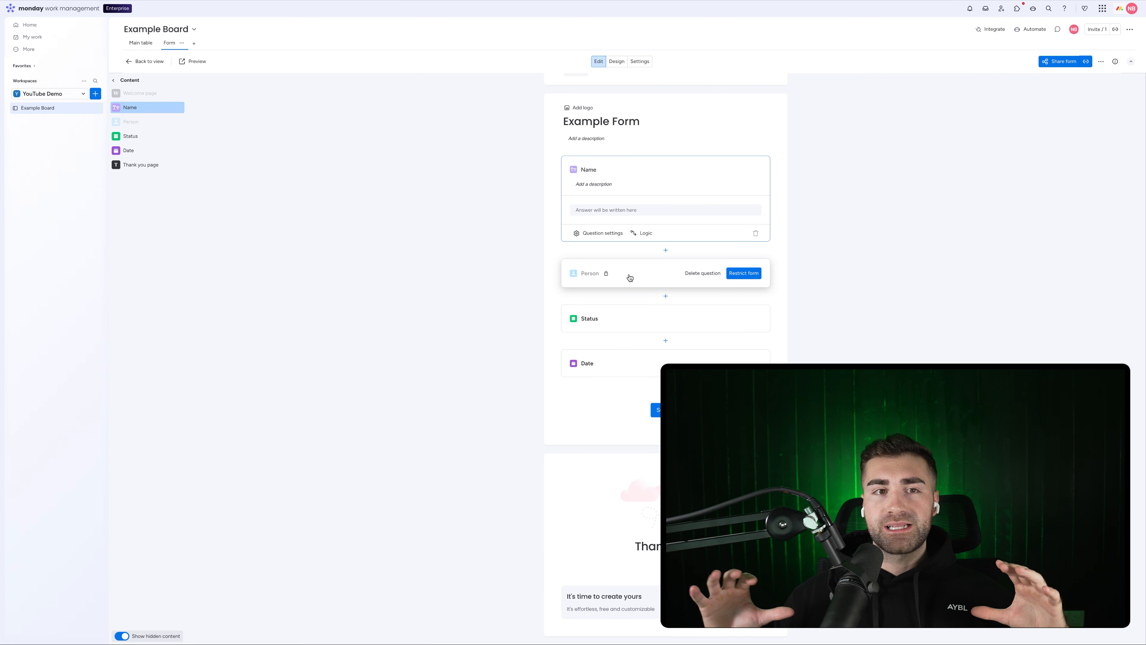
Step: Delete the Person question from its question settings and confirm the deletion
click(645, 280)
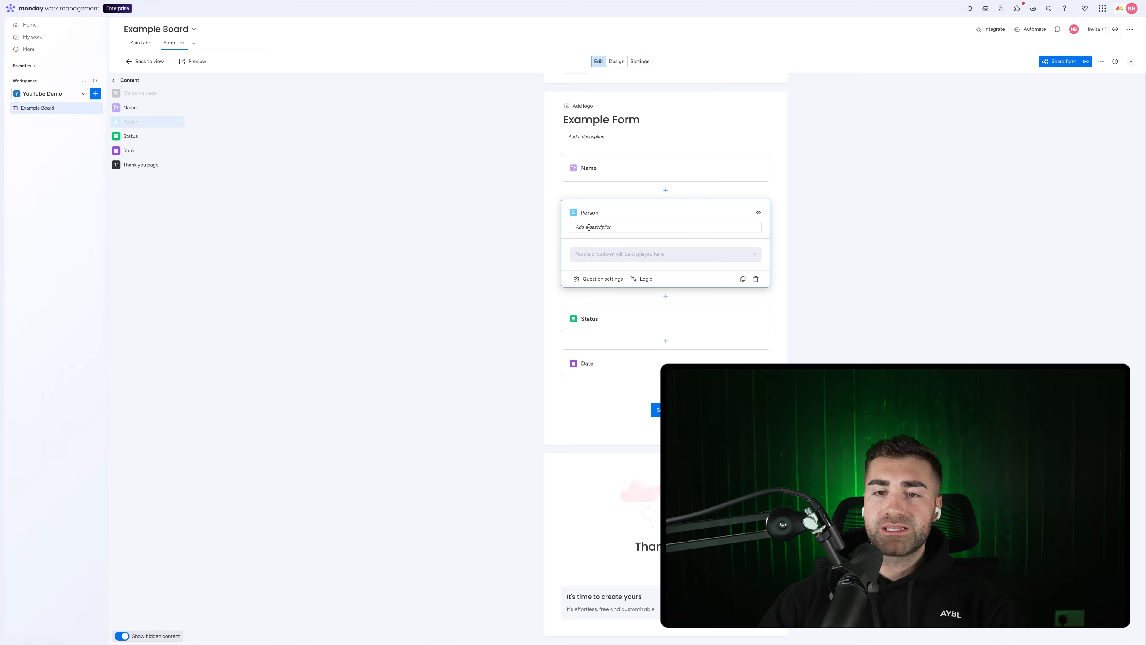
click(597, 279)
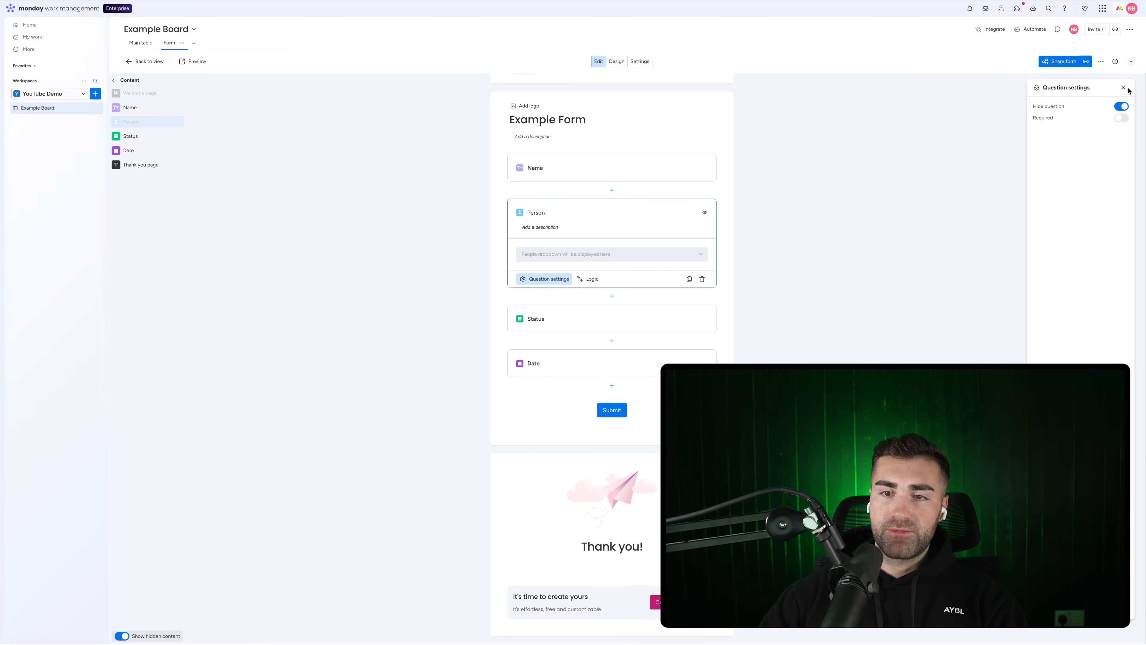
click(702, 279)
click(649, 347)
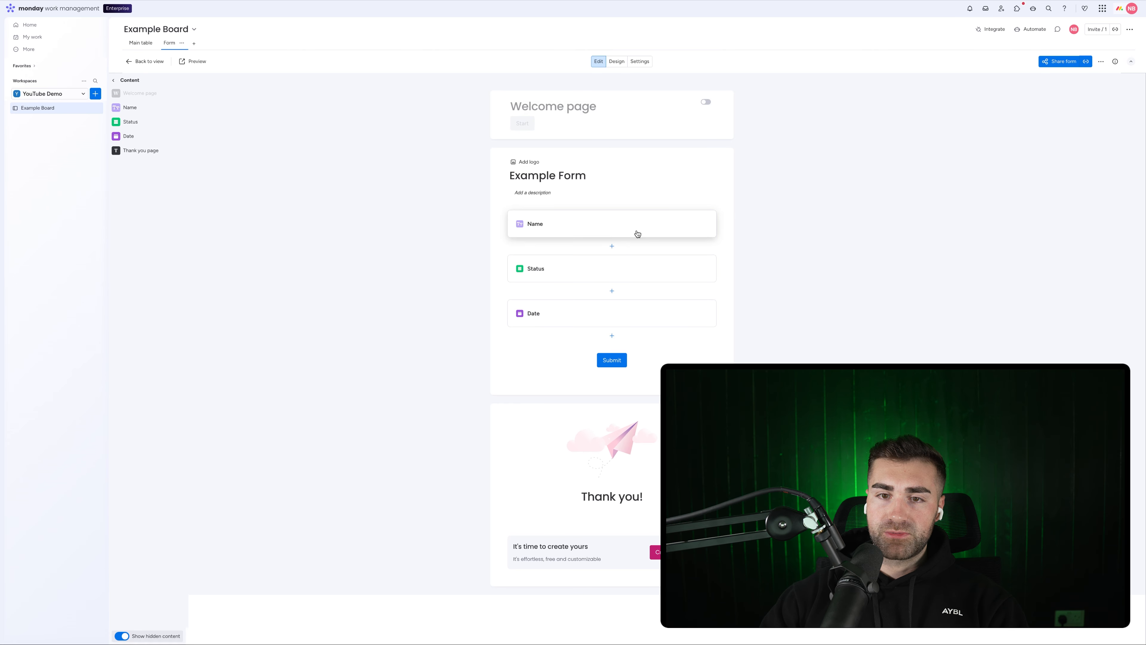
Step: Give Date the logic 'show if Status is AA'; moving Date above Status is rejected
click(585, 270)
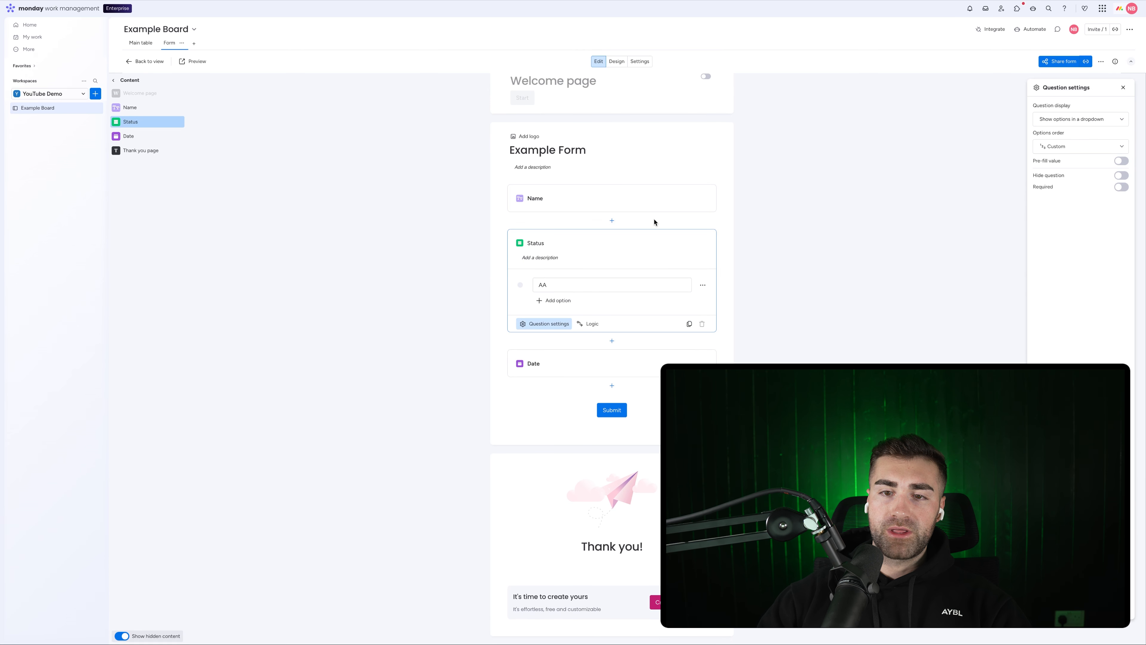
click(592, 324)
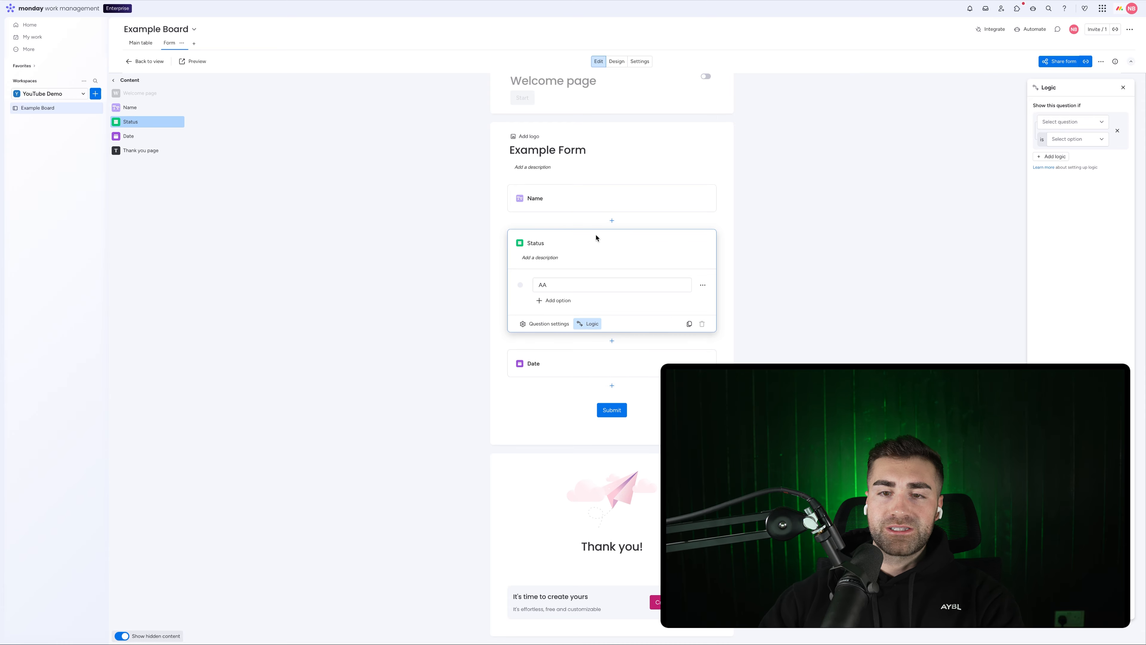
click(542, 363)
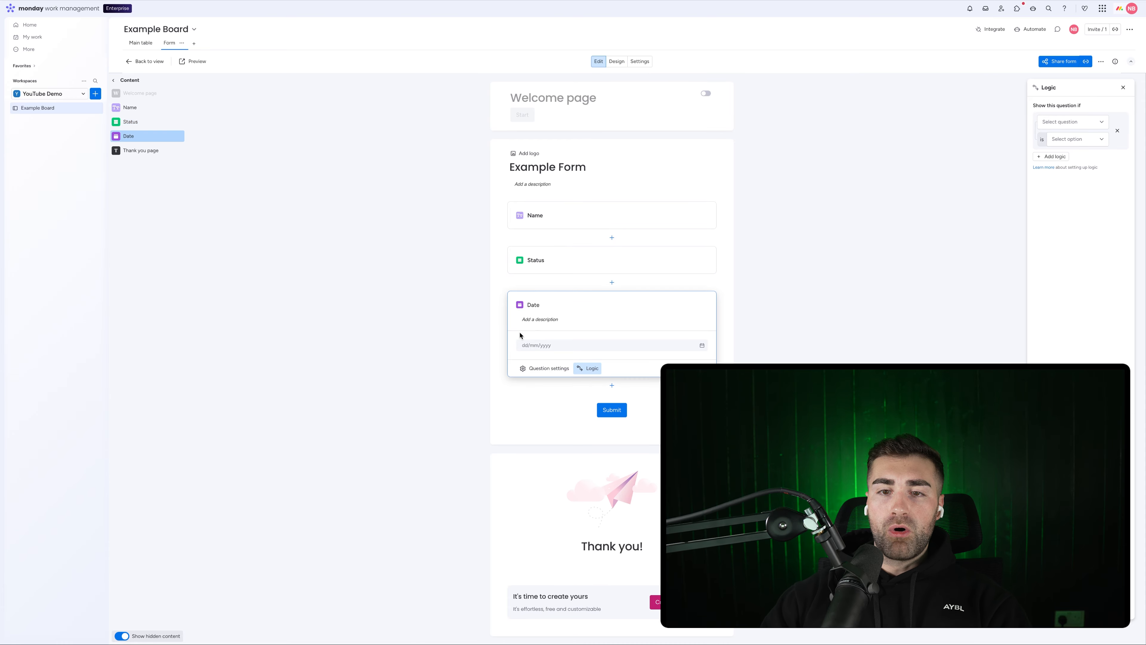
click(1078, 121)
click(1066, 141)
click(1074, 139)
click(1070, 158)
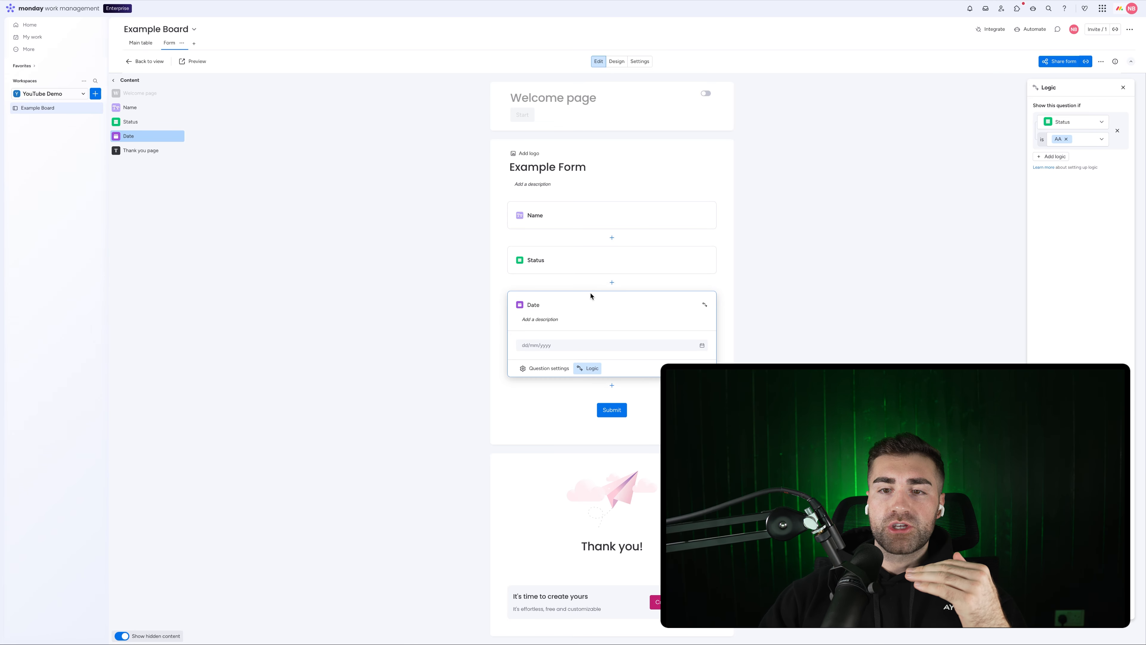
drag(598, 294, 598, 244)
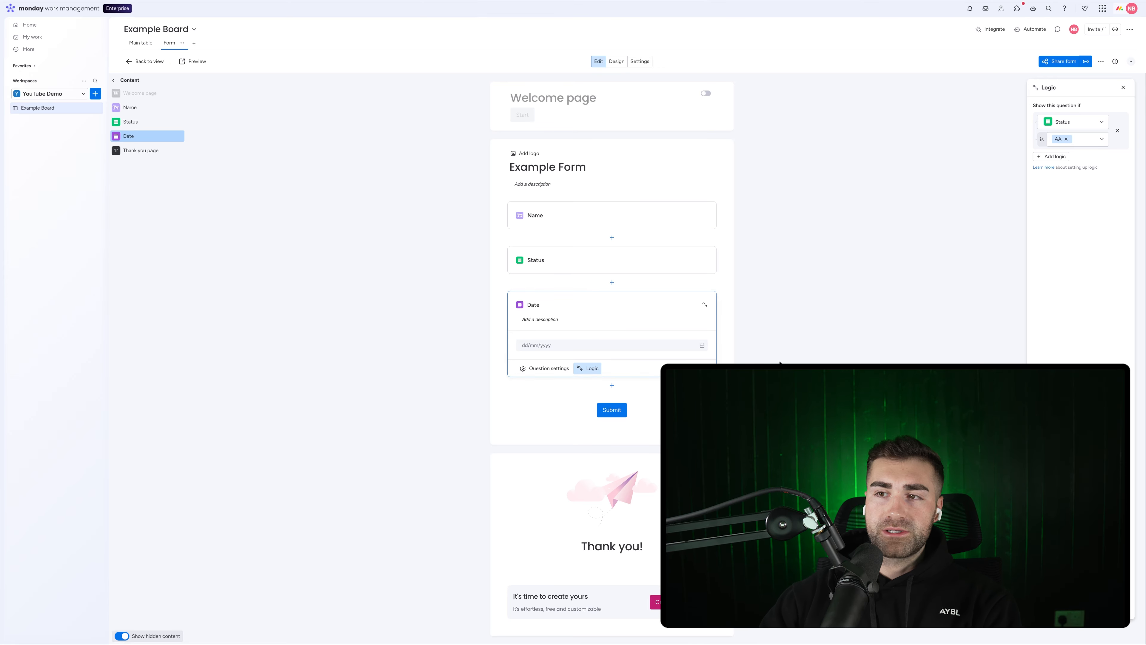
click(1123, 87)
Step: Turn on Include time for the Date question, leaving Today as default date off
click(620, 367)
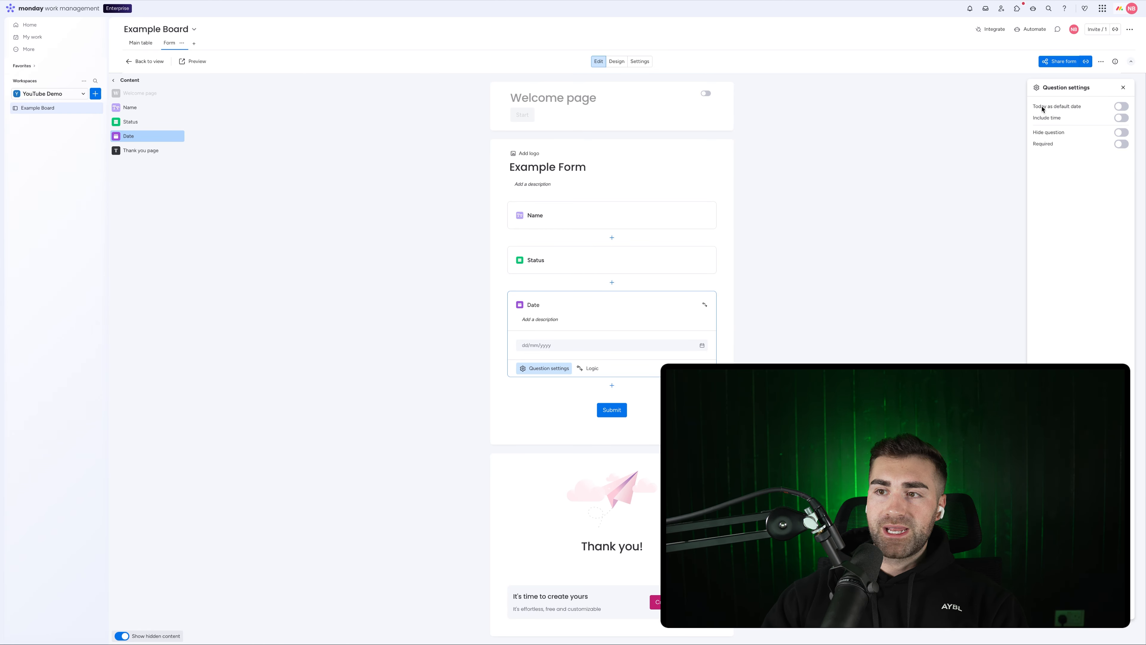
click(1122, 106)
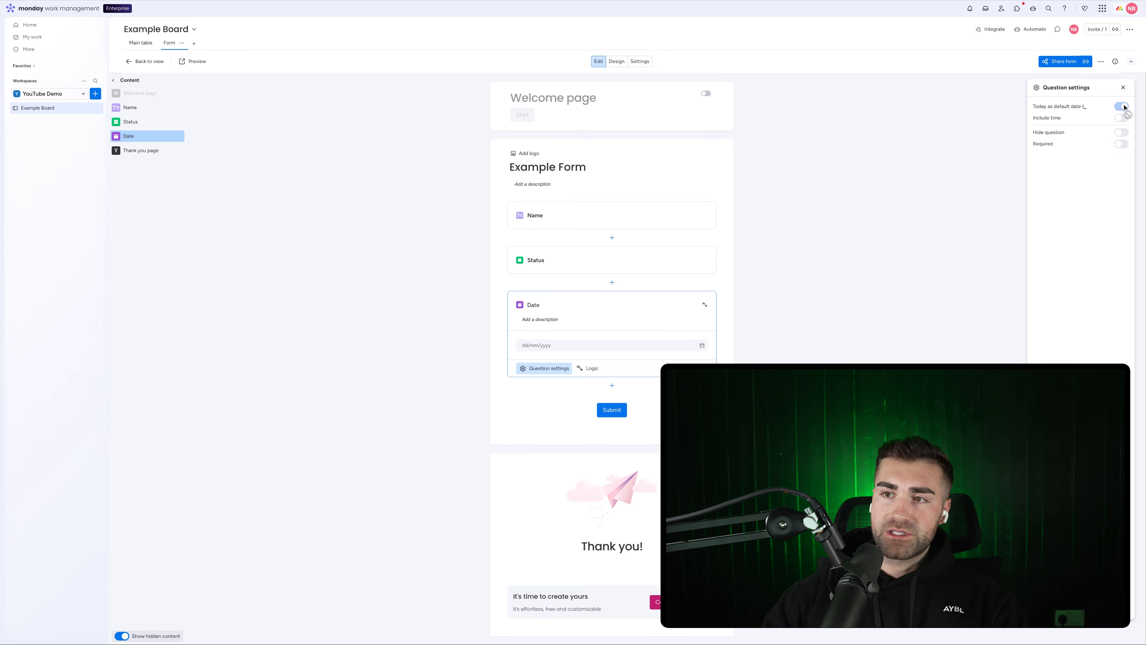
click(1122, 106)
click(1120, 120)
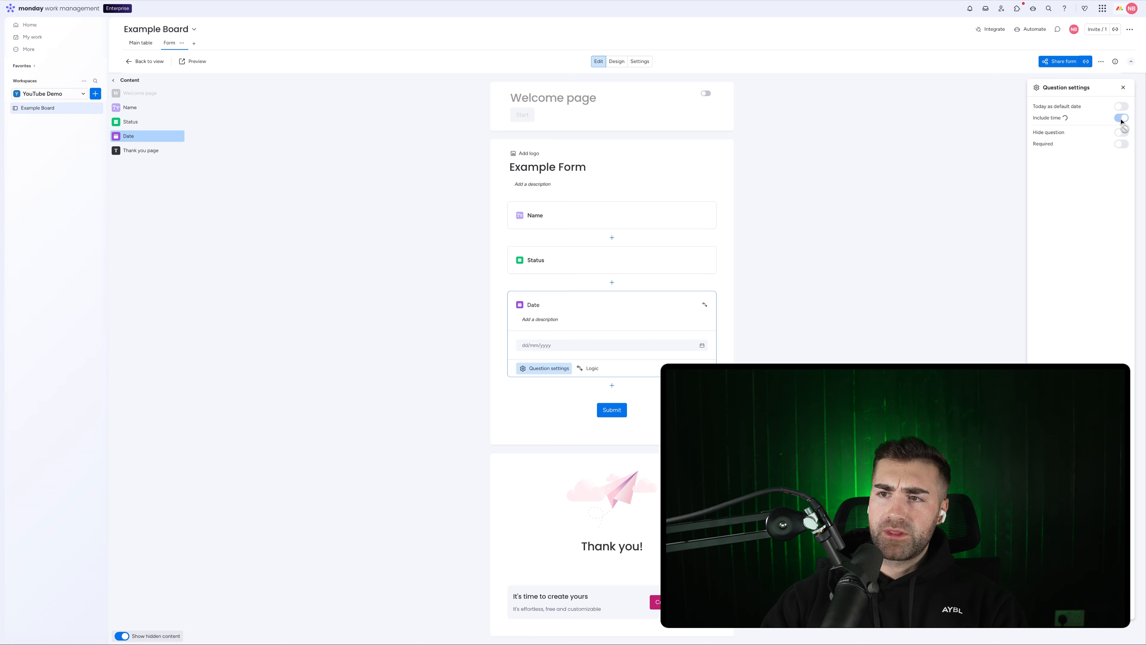
click(521, 268)
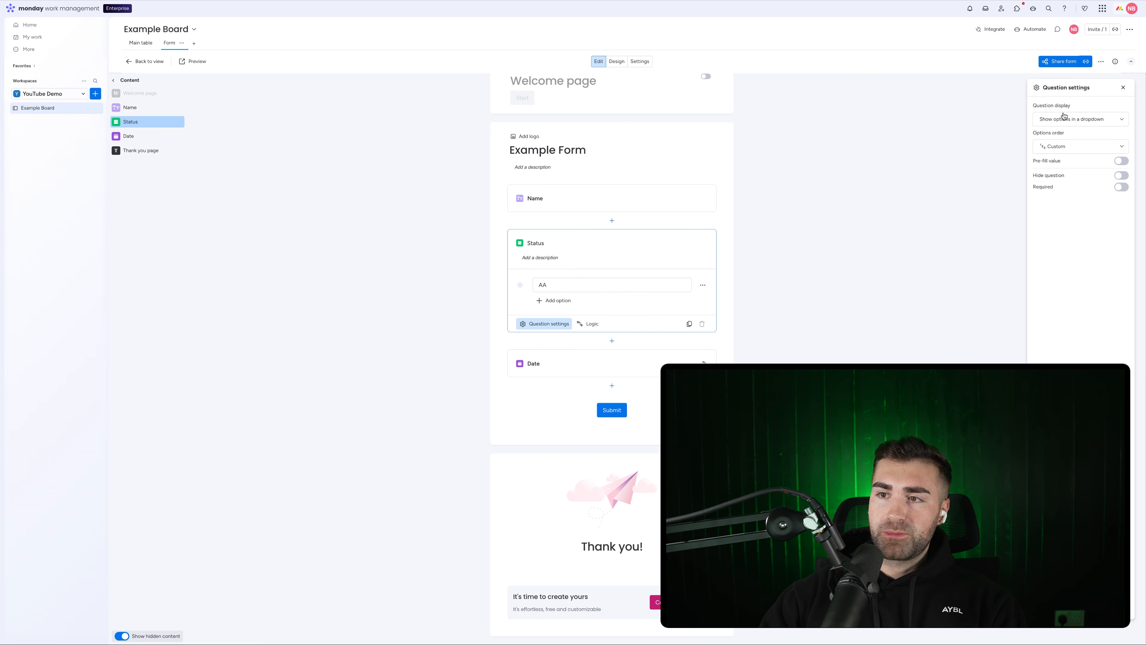
Step: Keep Status options shown as a dropdown in custom order, then switch to the Main table
click(1075, 124)
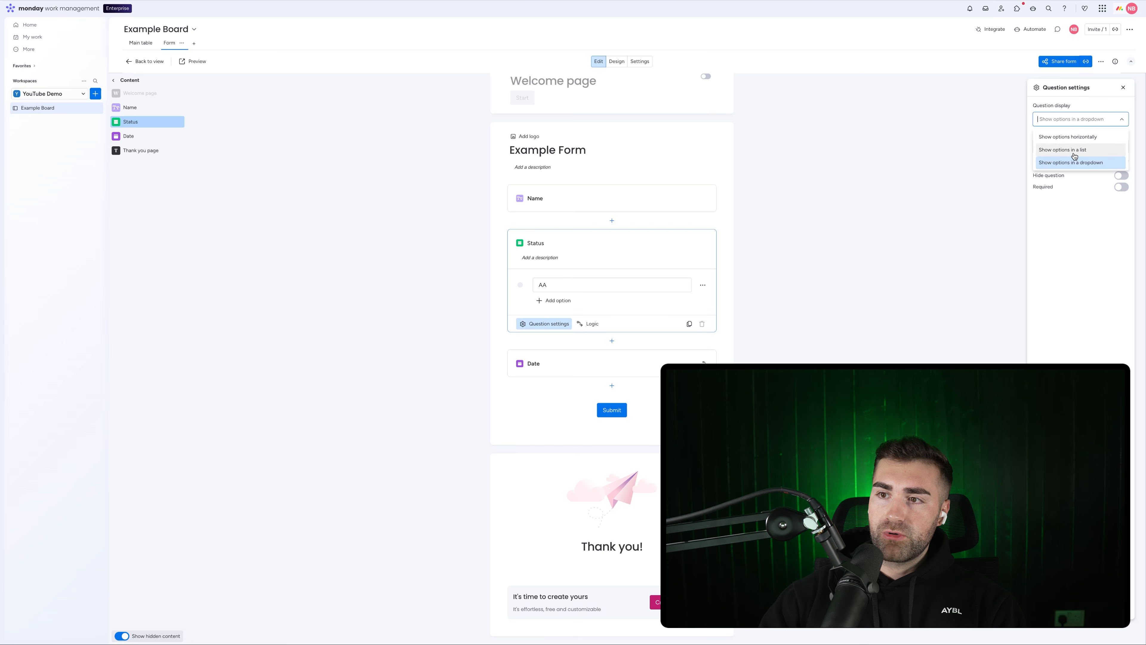
click(1076, 123)
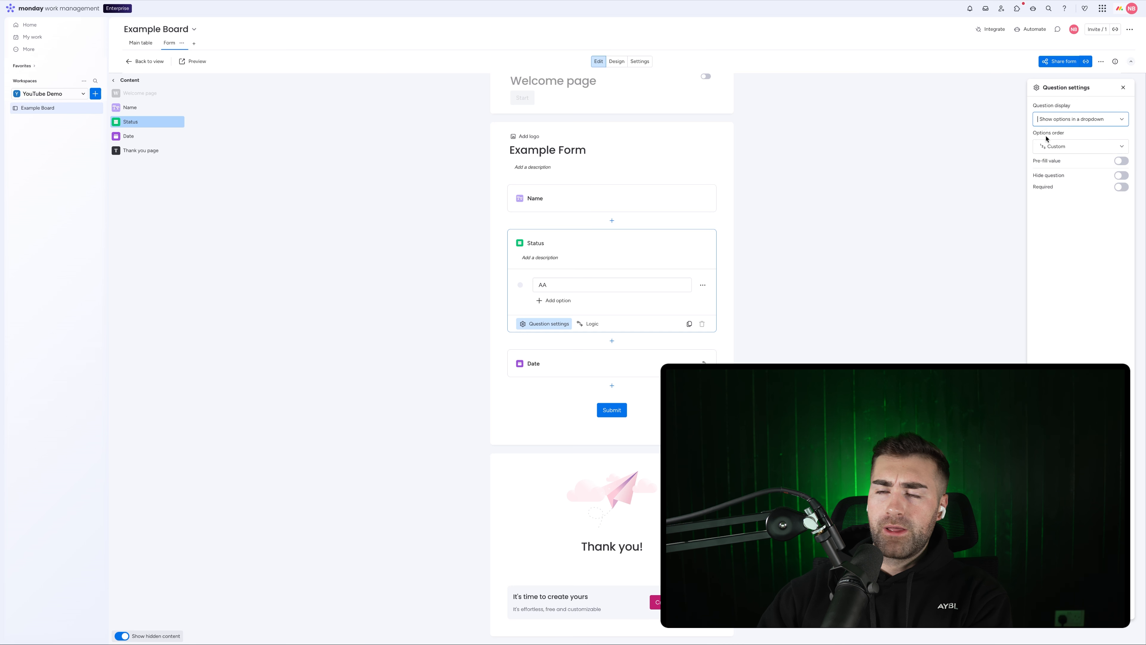
click(1057, 147)
click(1058, 150)
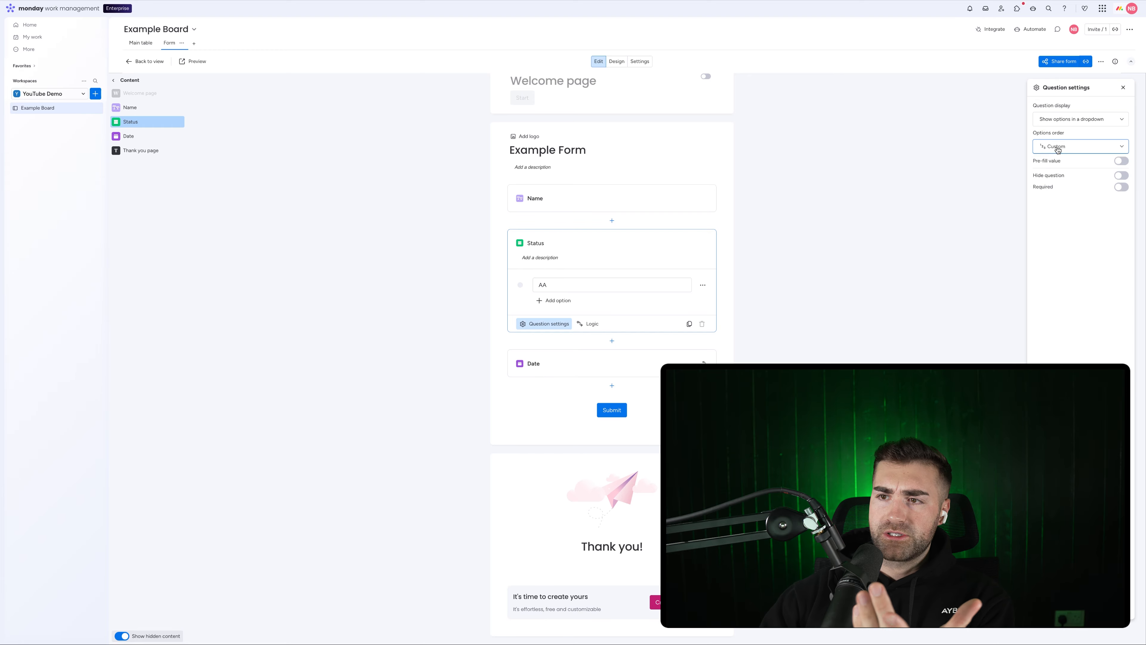
click(1058, 149)
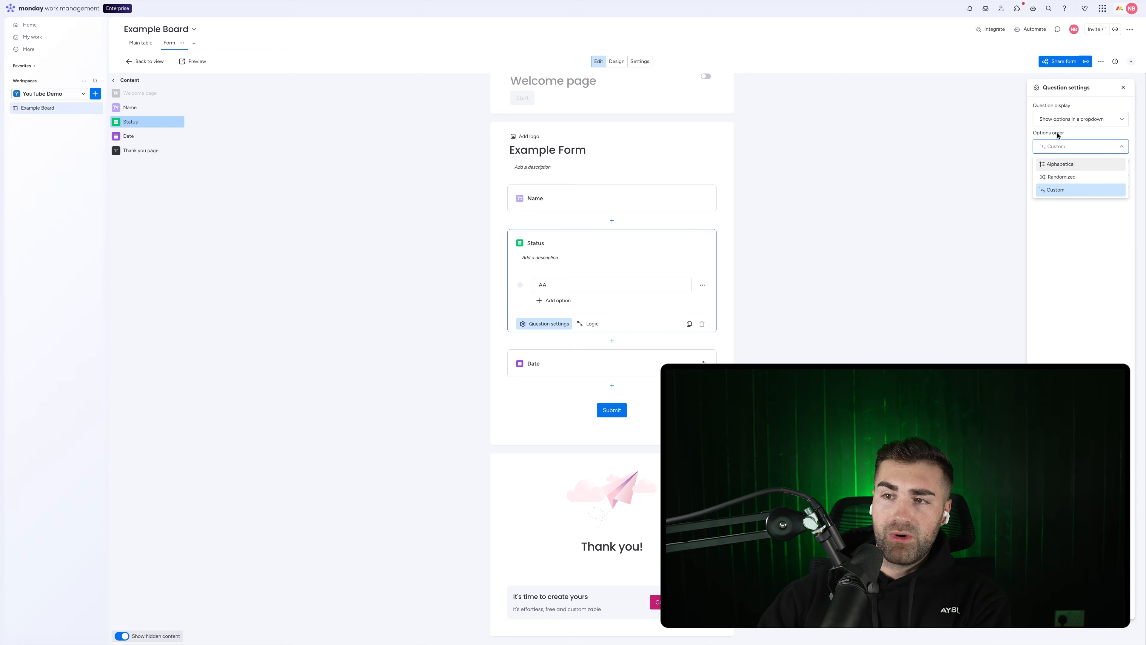
click(1059, 146)
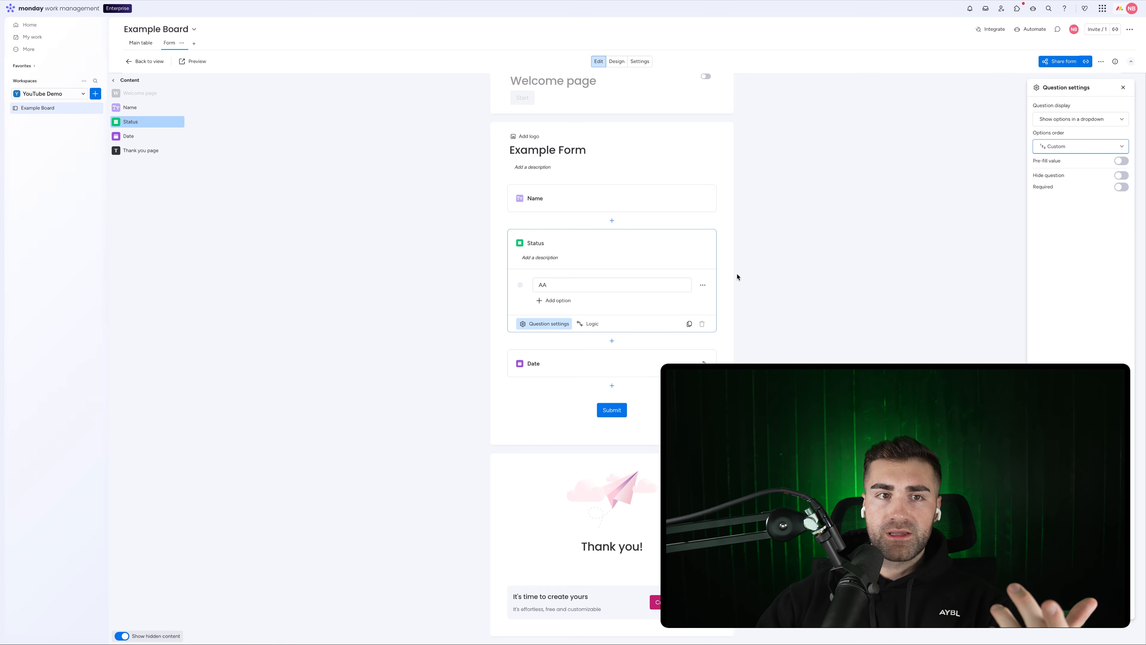
click(146, 45)
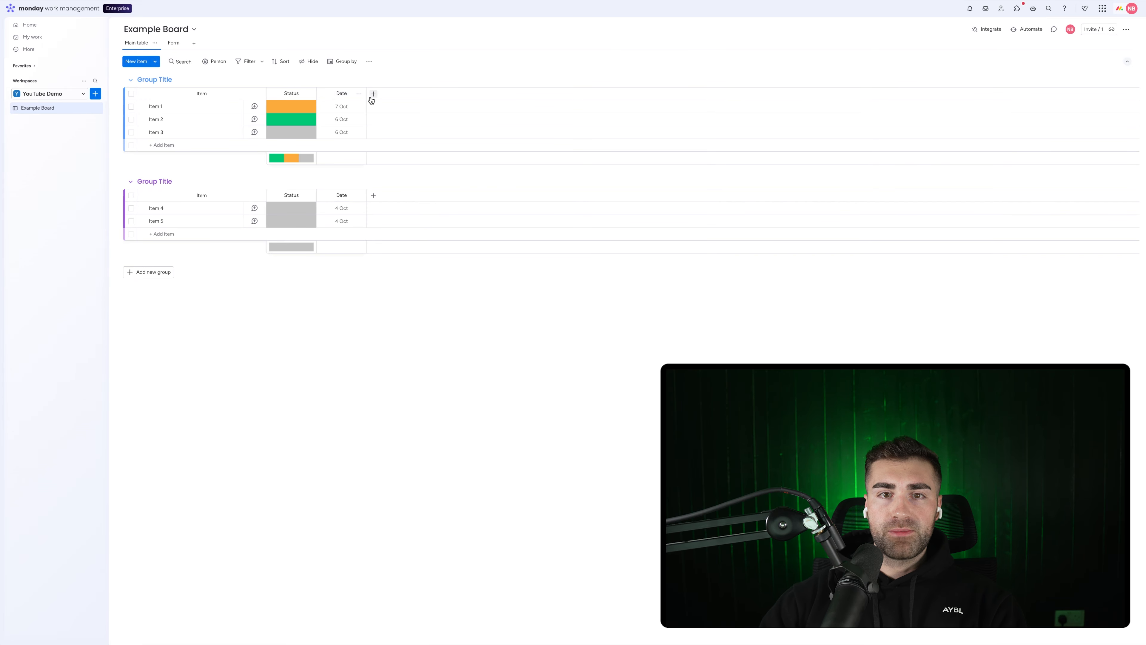
Step: Browse the column types under the table header's +, then go back to the Form editor
click(373, 94)
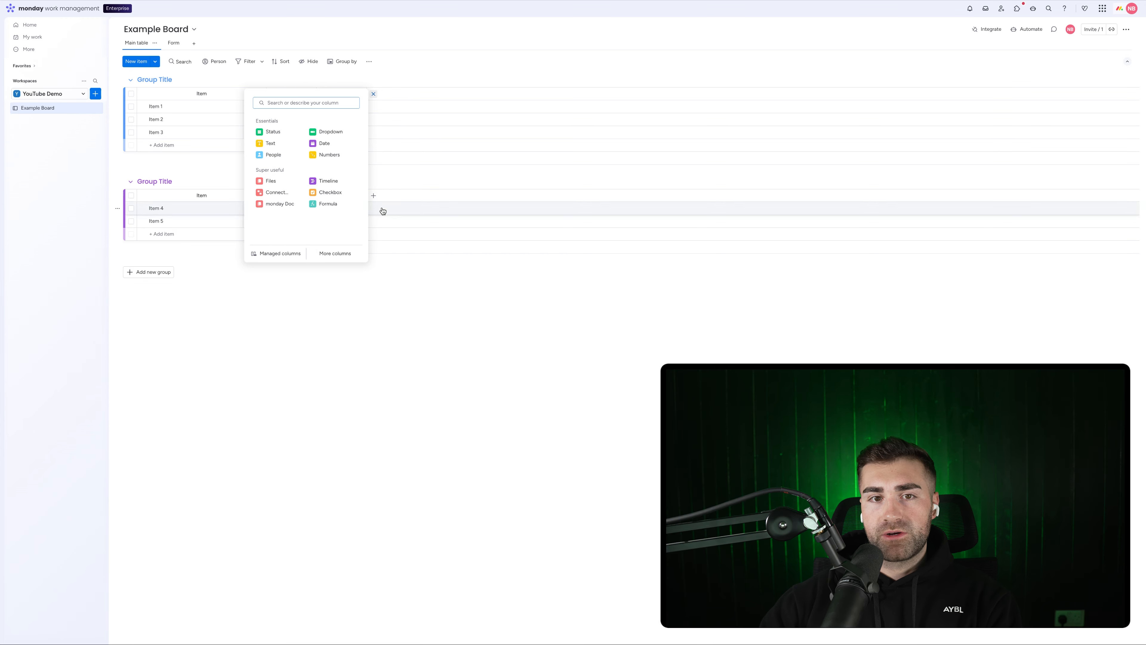
click(488, 331)
click(177, 43)
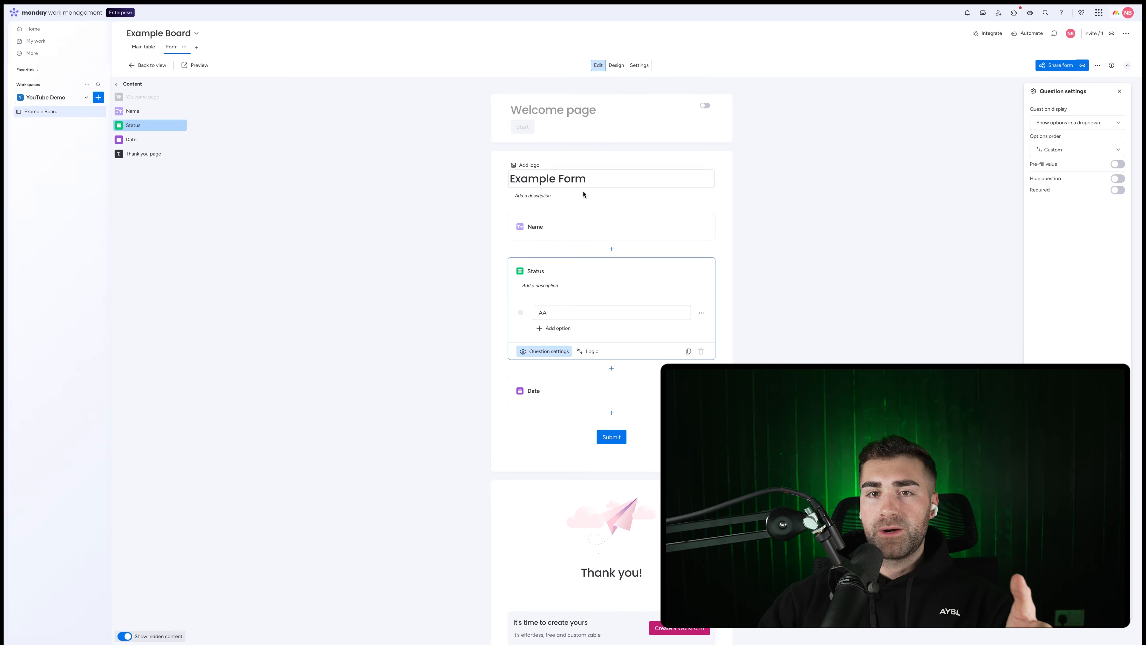
Step: Try left and right form alignment in Design, leaving the form centred
click(616, 68)
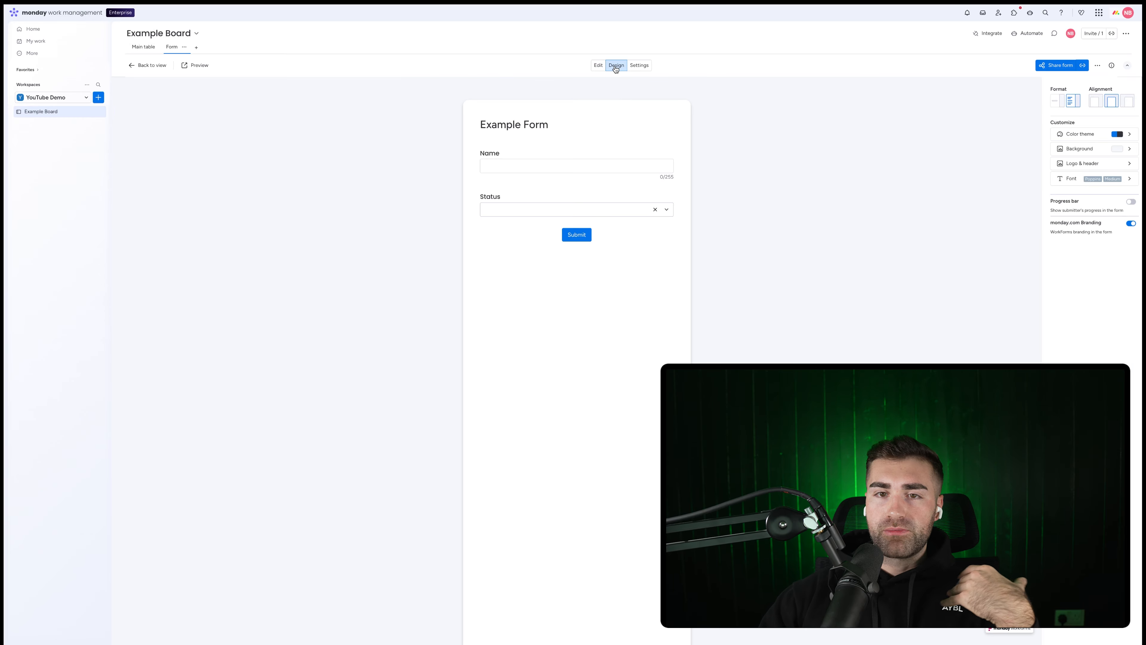
click(1095, 102)
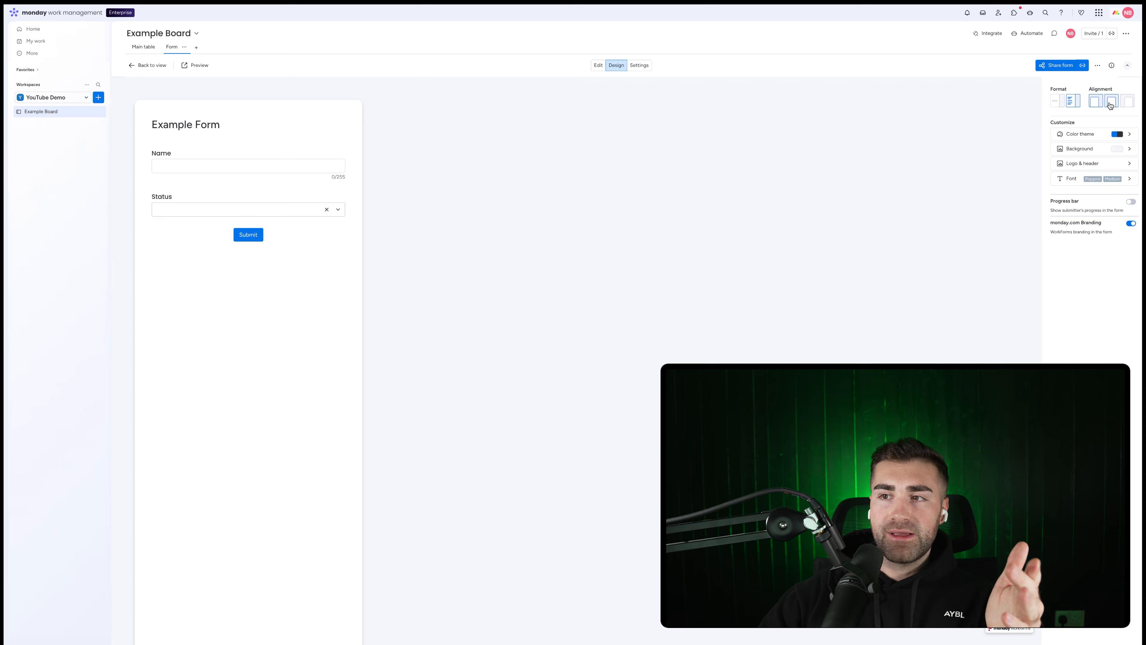
click(1129, 104)
click(1114, 104)
click(1128, 104)
click(1114, 104)
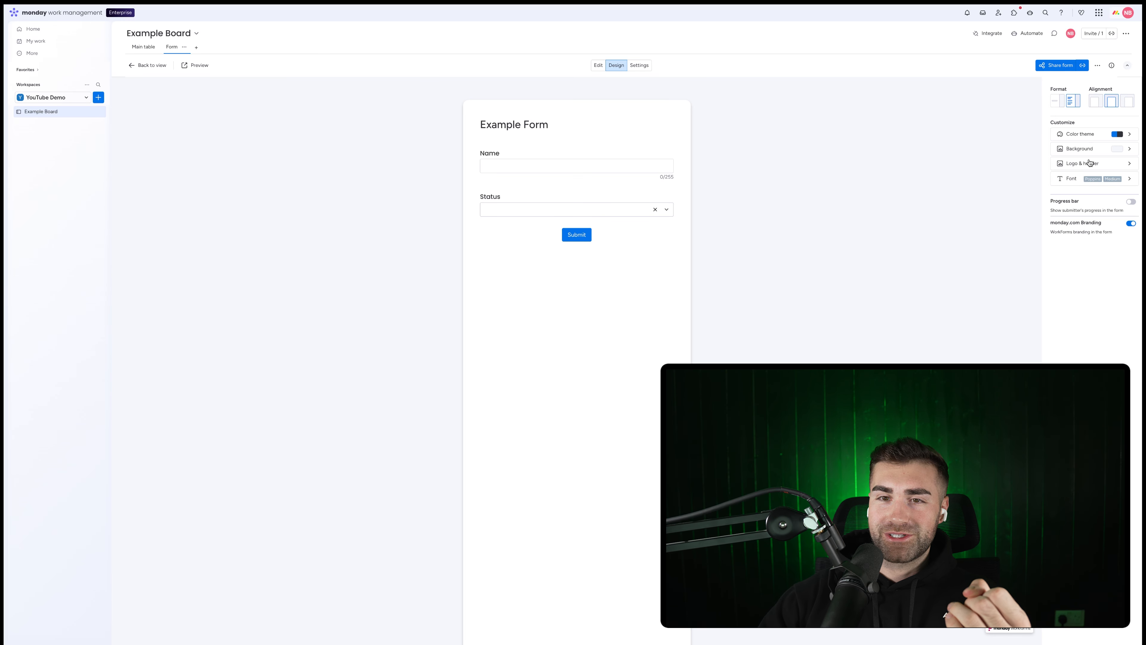
Step: Set the colour theme's primary colour to green, after trying teal and dark grey
click(1087, 136)
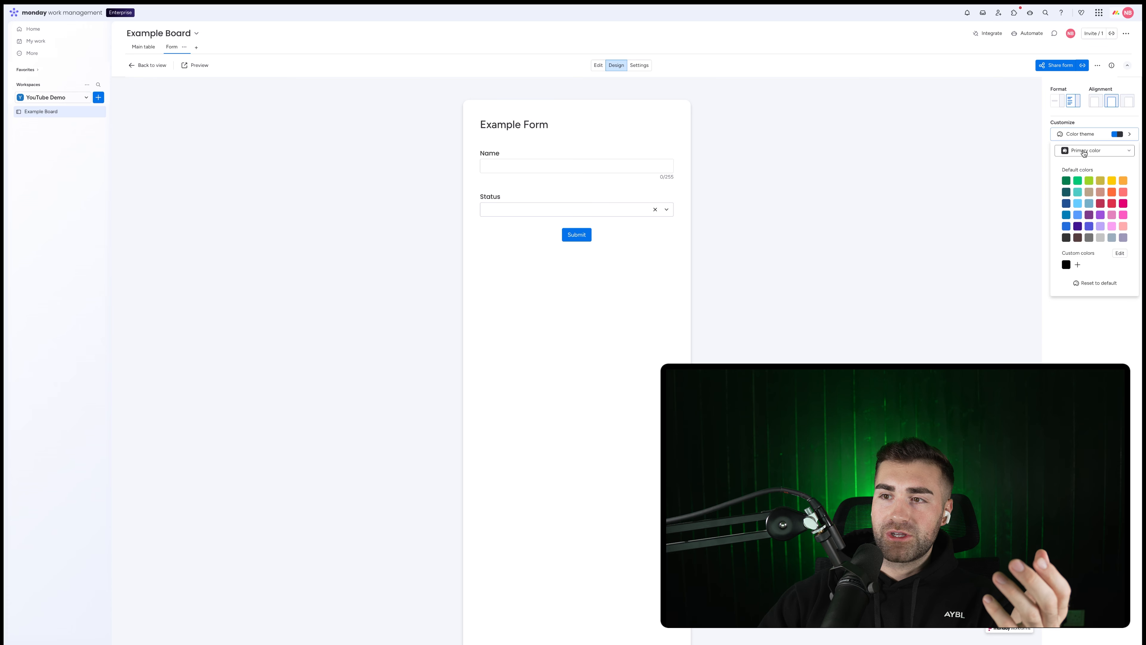
click(1085, 152)
click(1087, 183)
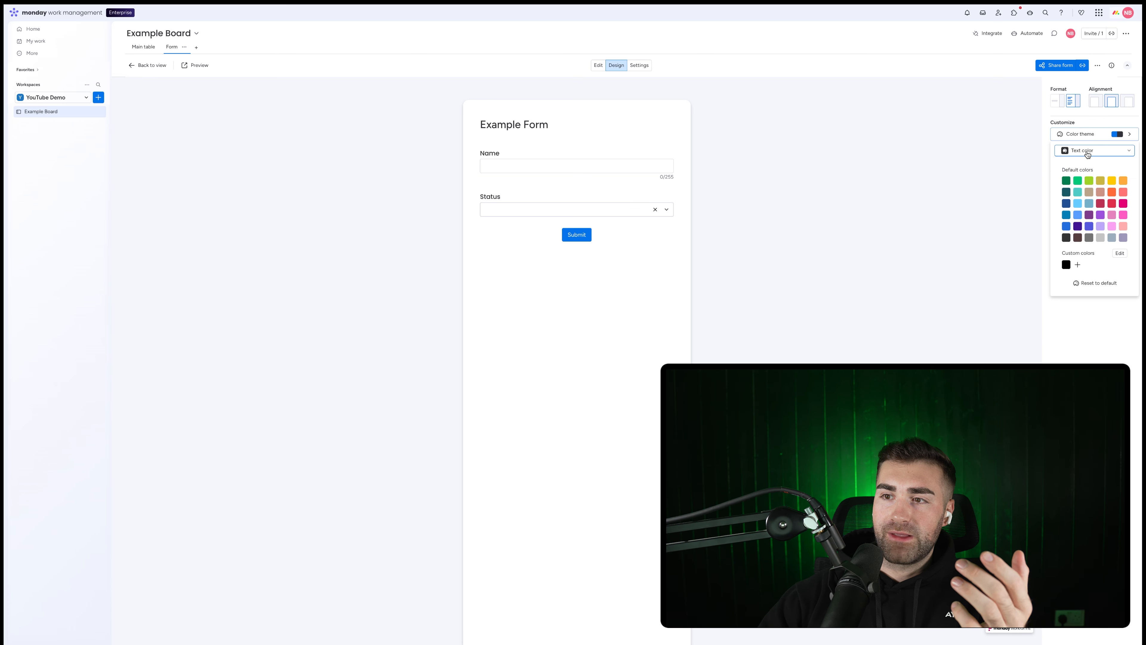
click(1087, 153)
click(1084, 168)
click(1079, 194)
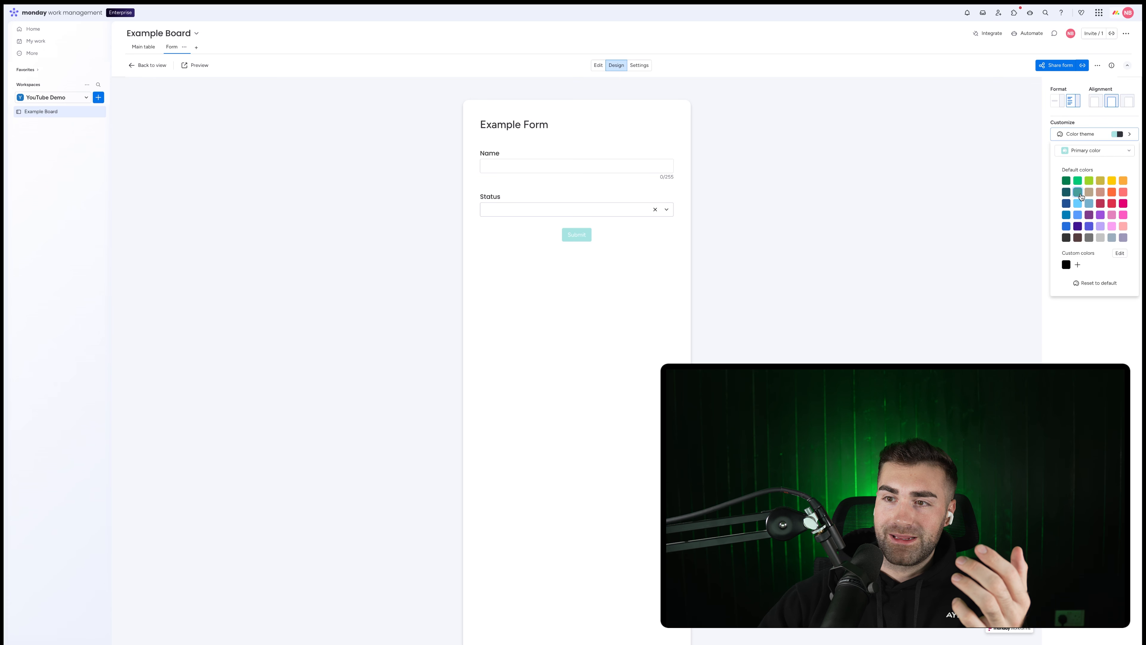
click(1066, 238)
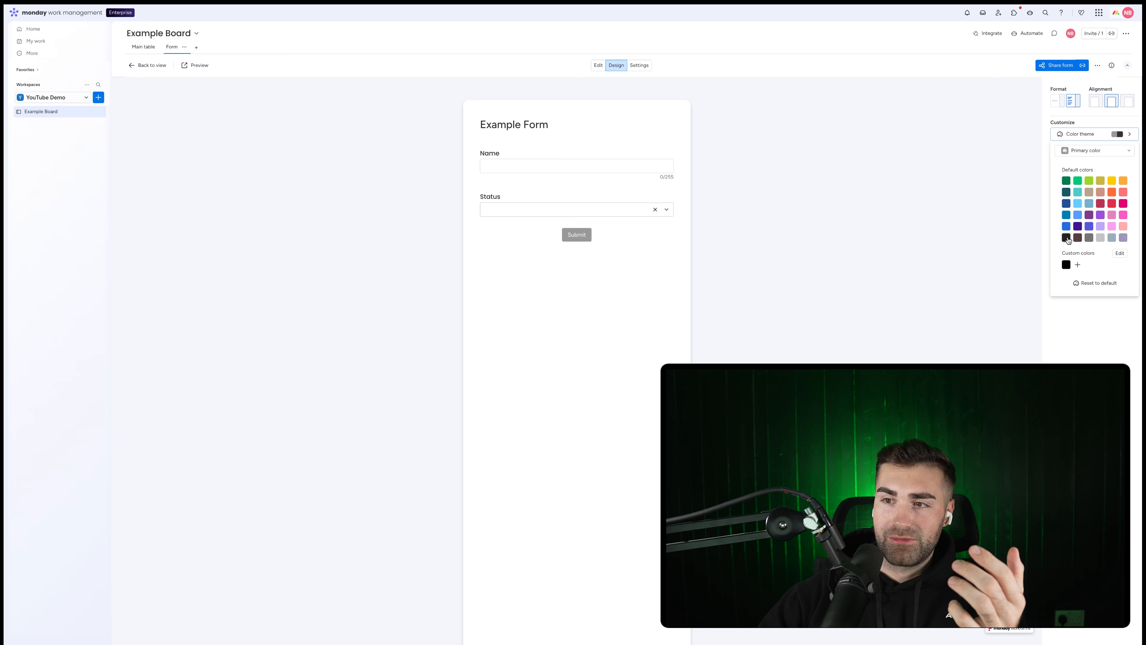
click(1066, 180)
Step: Set the form's text colour to green, after trying olive
click(1071, 153)
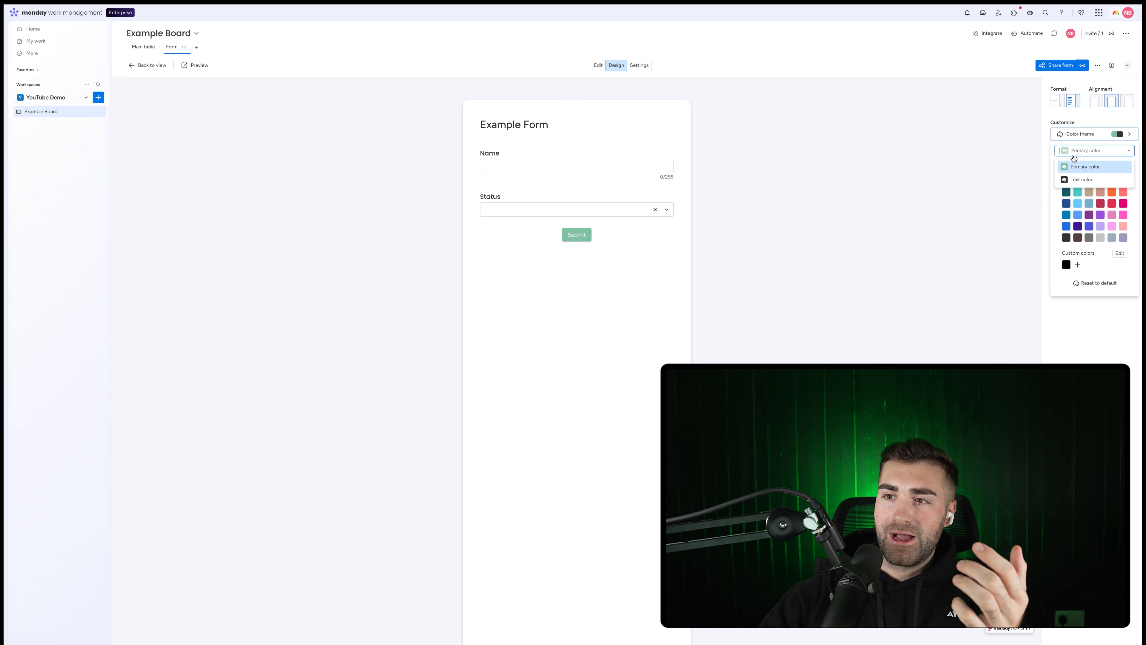
click(1078, 179)
click(1100, 181)
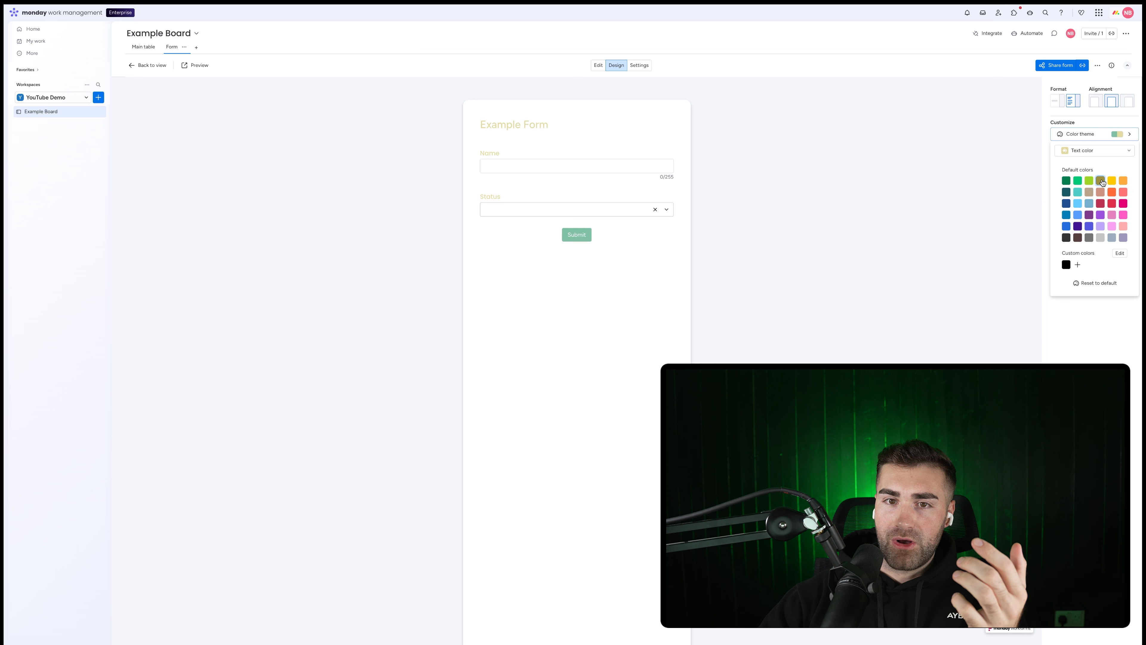
click(1094, 153)
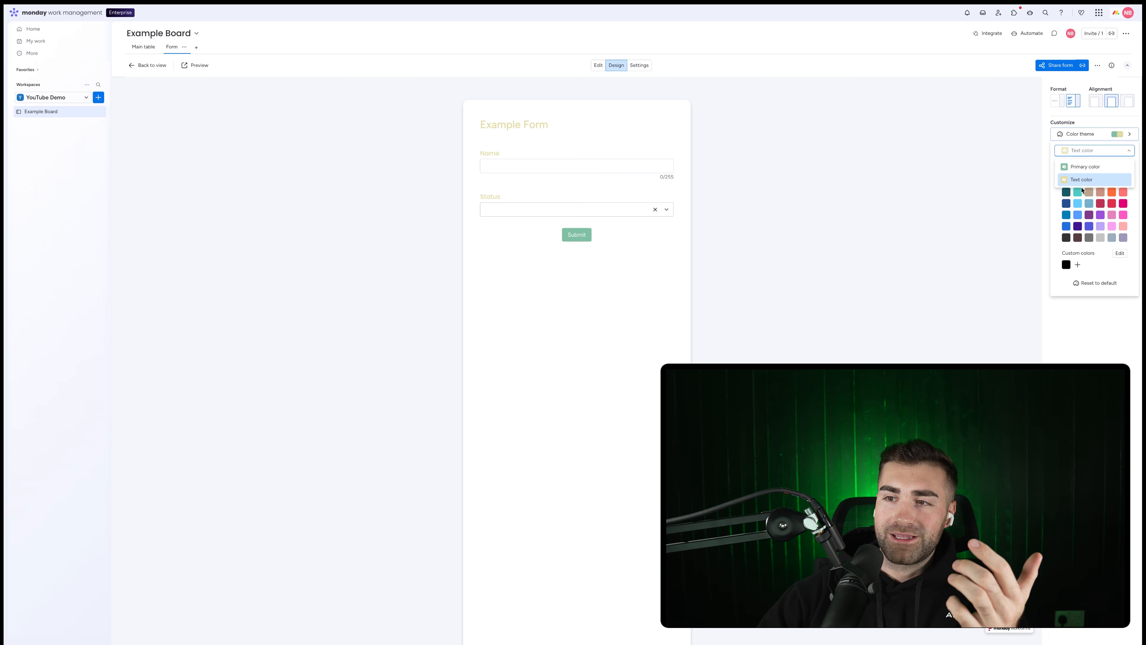
click(1082, 183)
click(1077, 180)
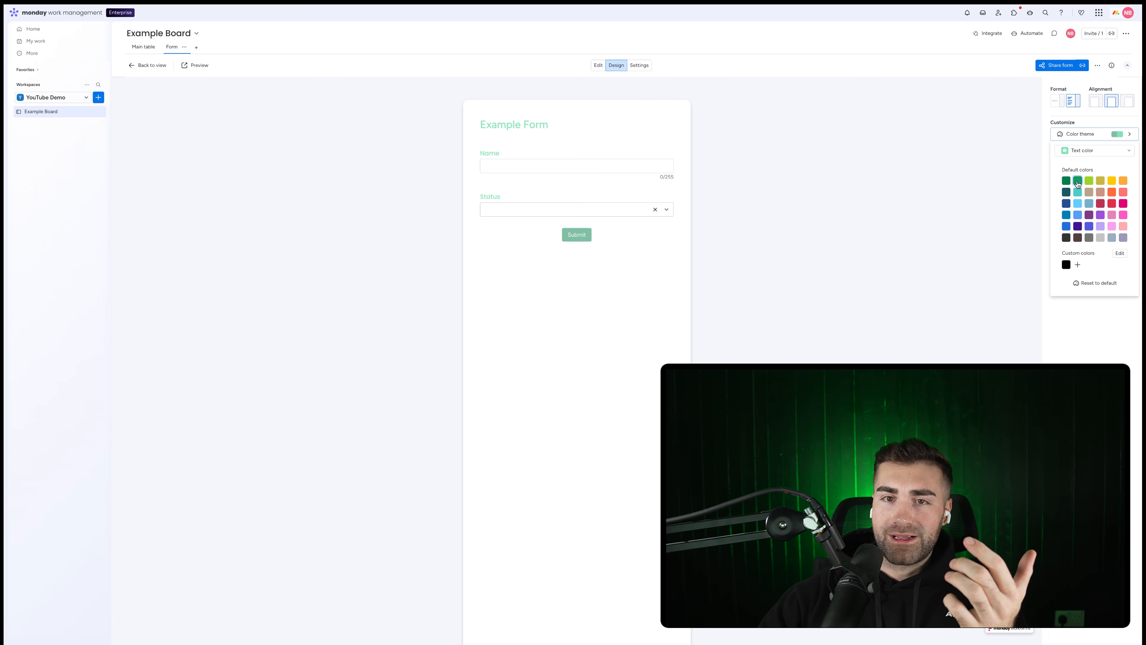
click(1076, 149)
click(1078, 138)
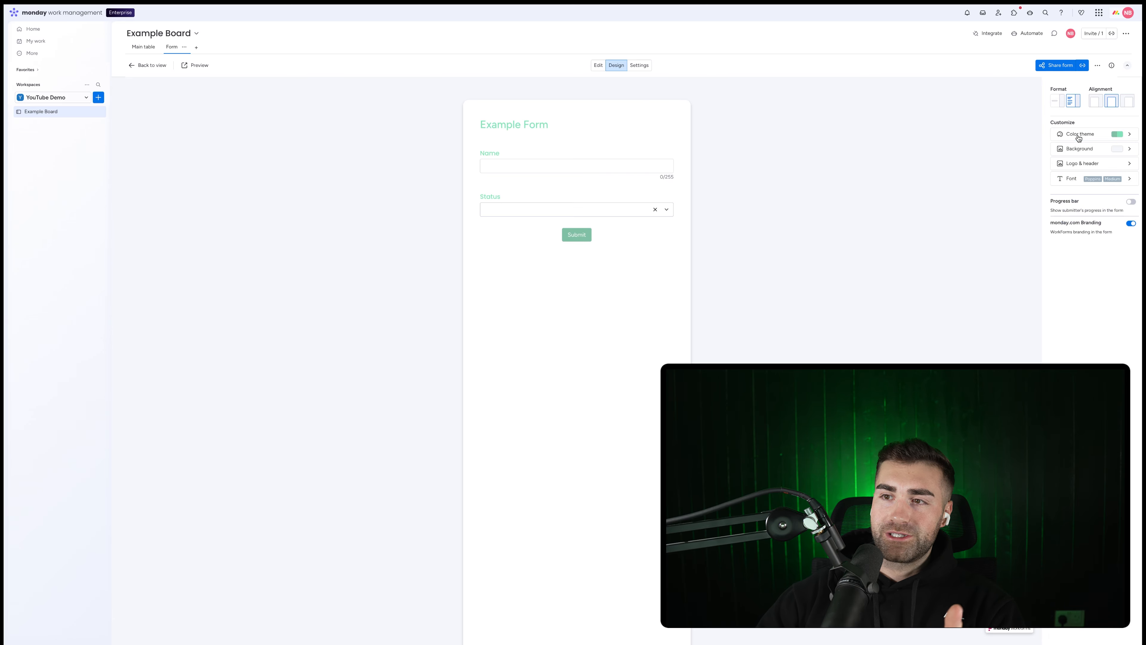
Step: Give the page a solid pink background, after trying mint green and black
click(1078, 150)
click(1086, 149)
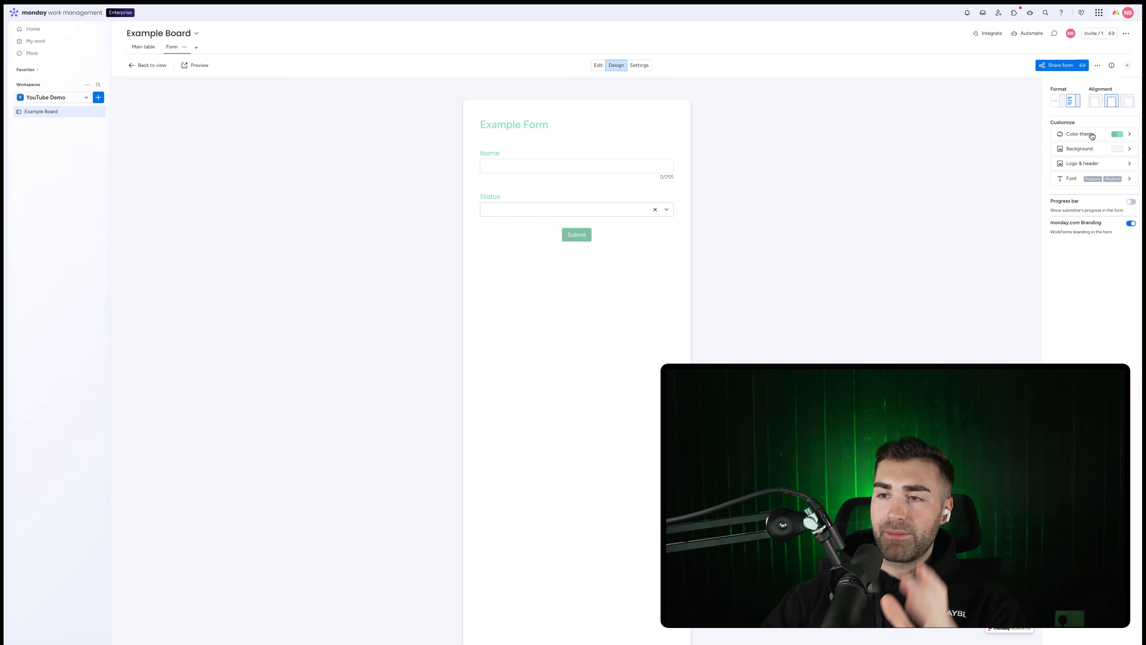
click(1095, 149)
click(1087, 165)
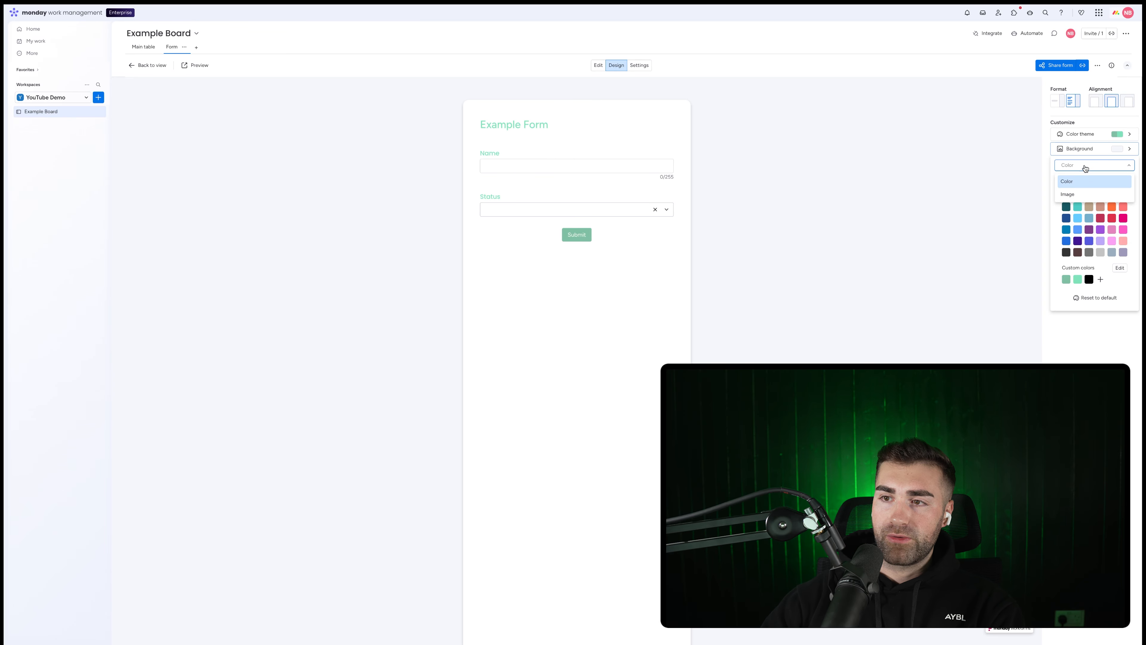
click(1085, 168)
click(1077, 195)
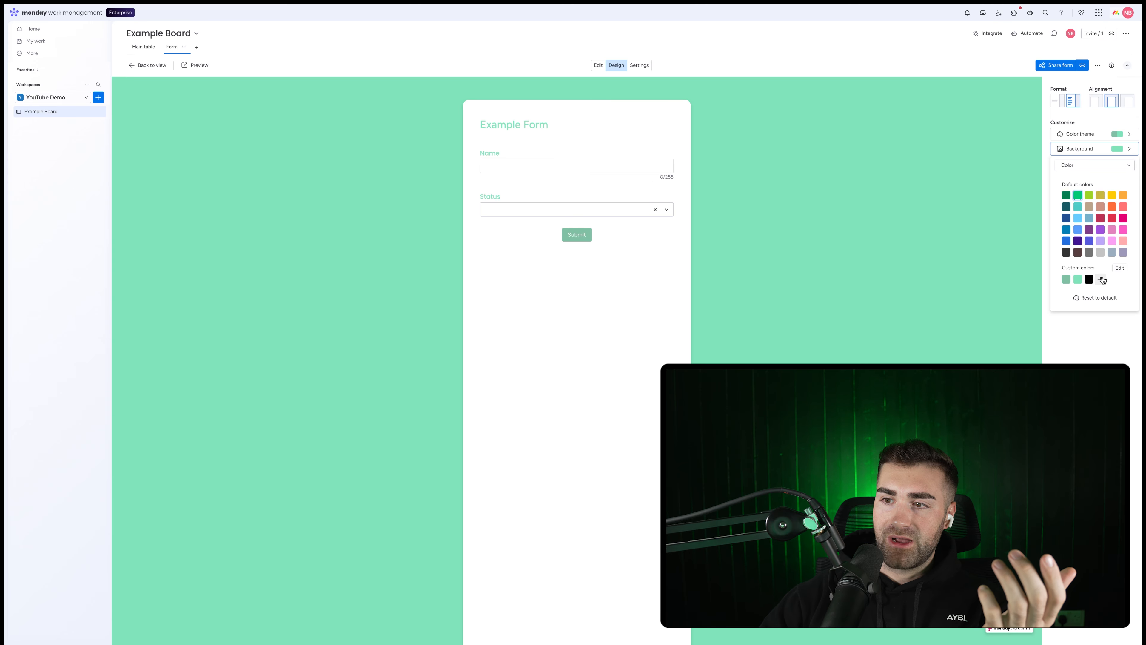
click(1089, 280)
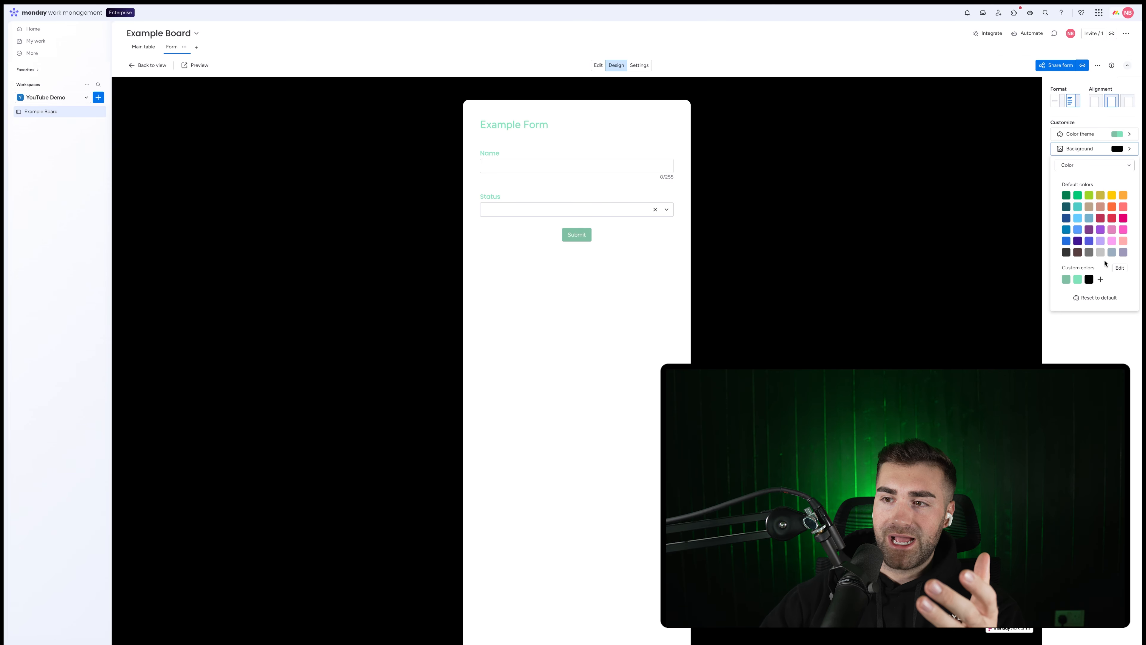
click(1112, 219)
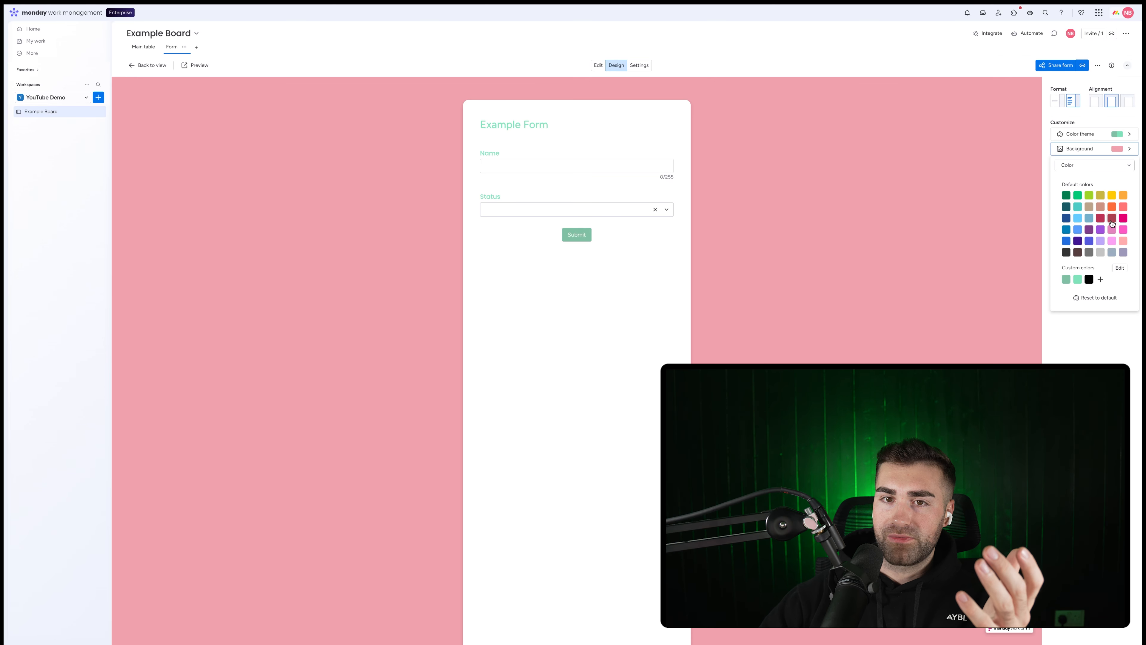
click(1096, 148)
click(1082, 163)
right_click(1087, 162)
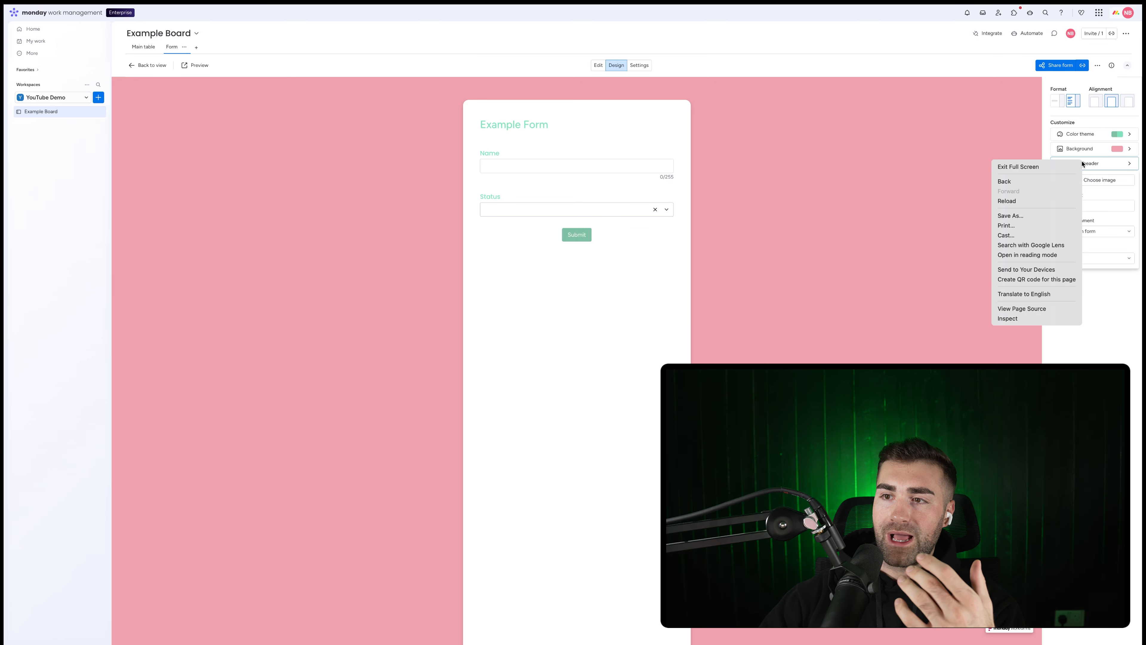
Step: Right-align the form header, keep the Medium logo size, and go to Settings
key(Escape)
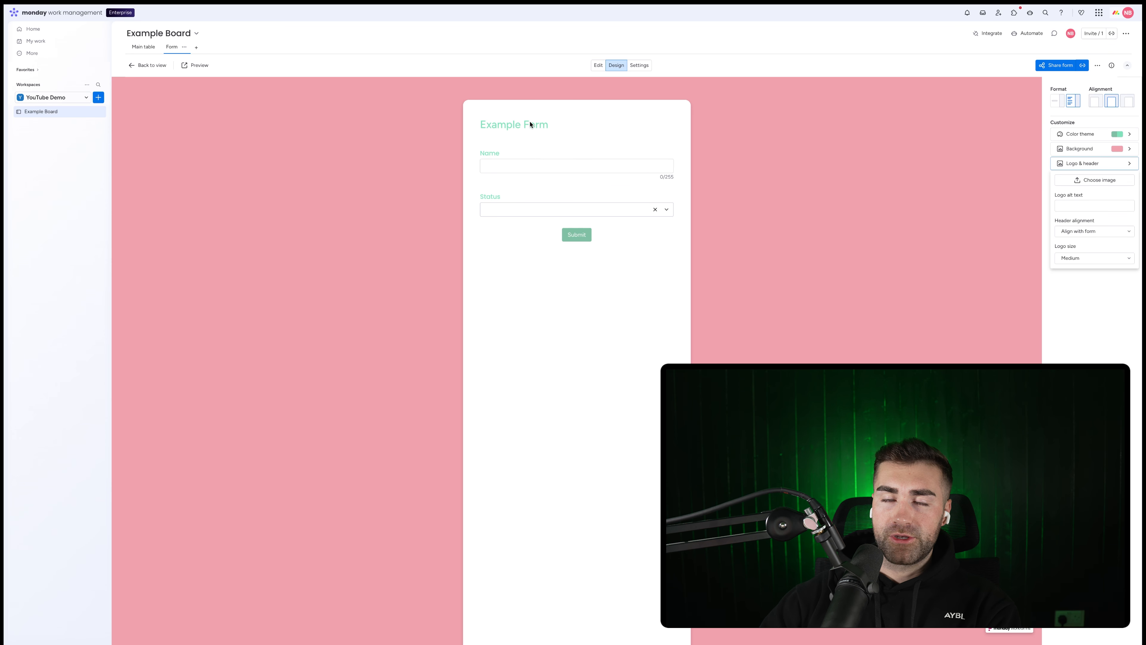
click(599, 66)
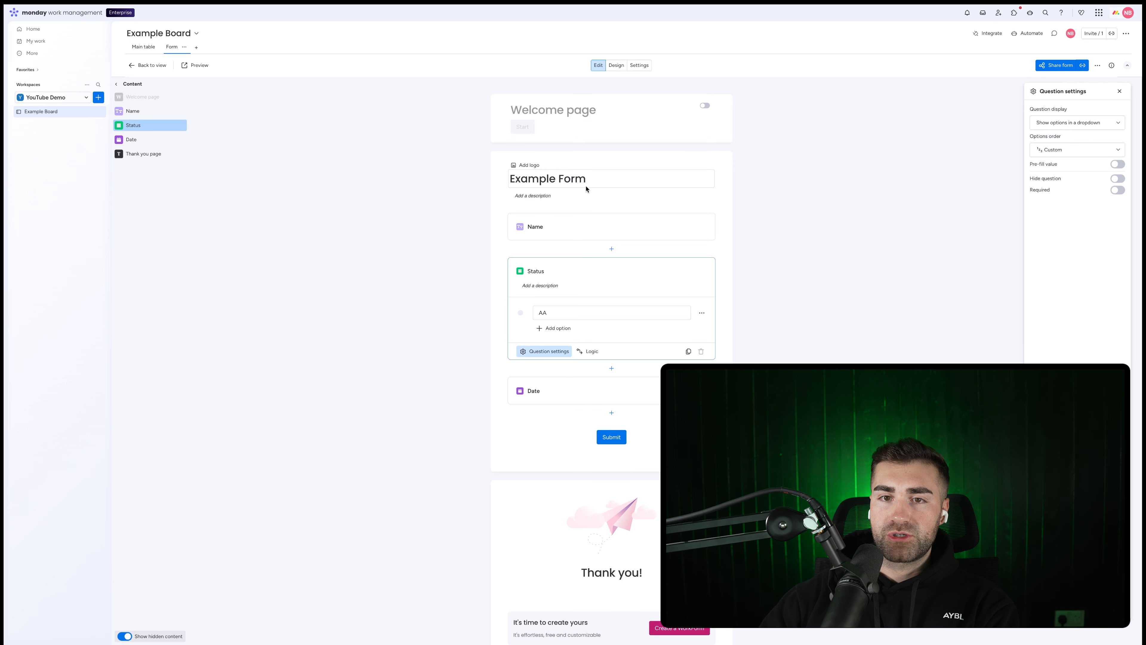
mouse_move(533, 167)
click(613, 66)
click(1091, 163)
click(1092, 231)
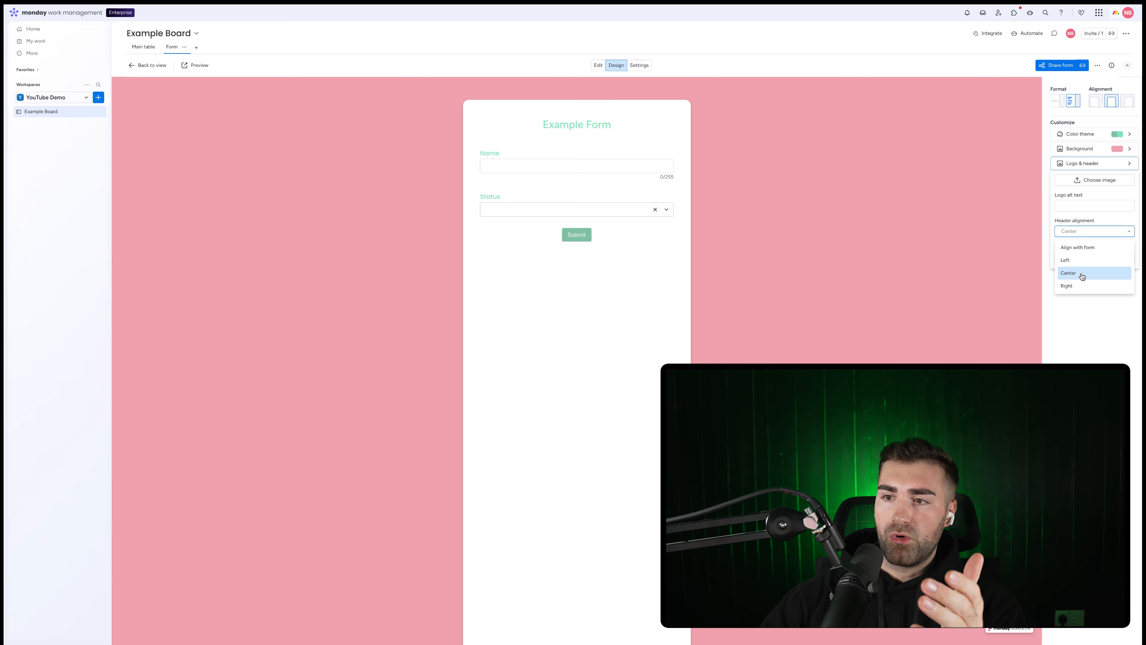
click(1079, 285)
click(1078, 257)
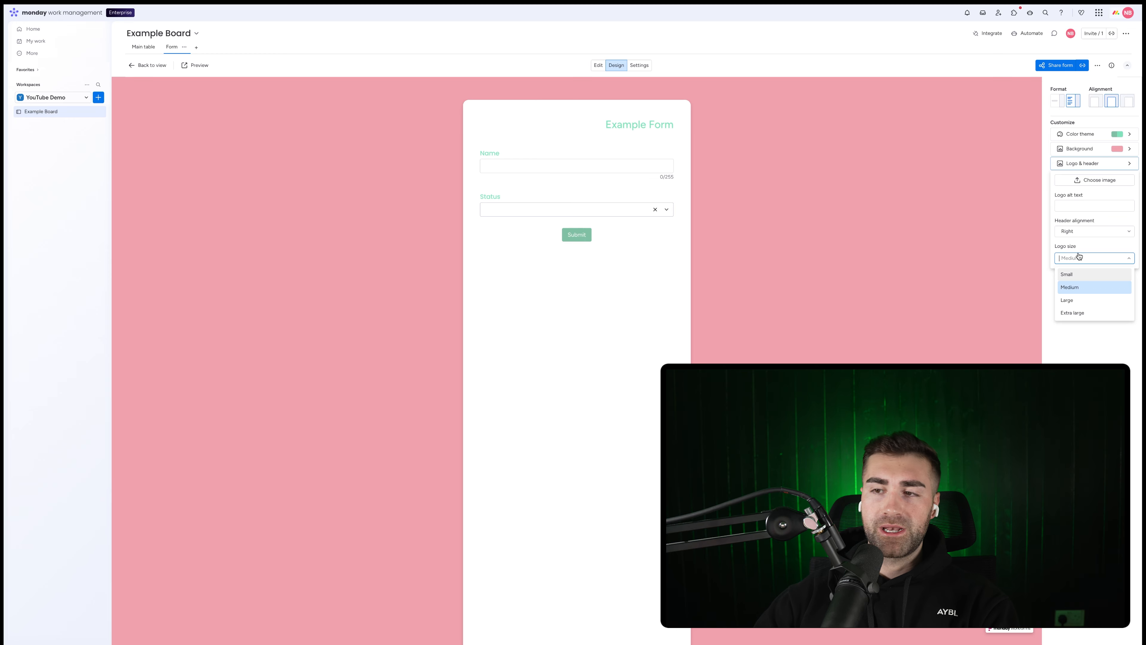
click(1077, 259)
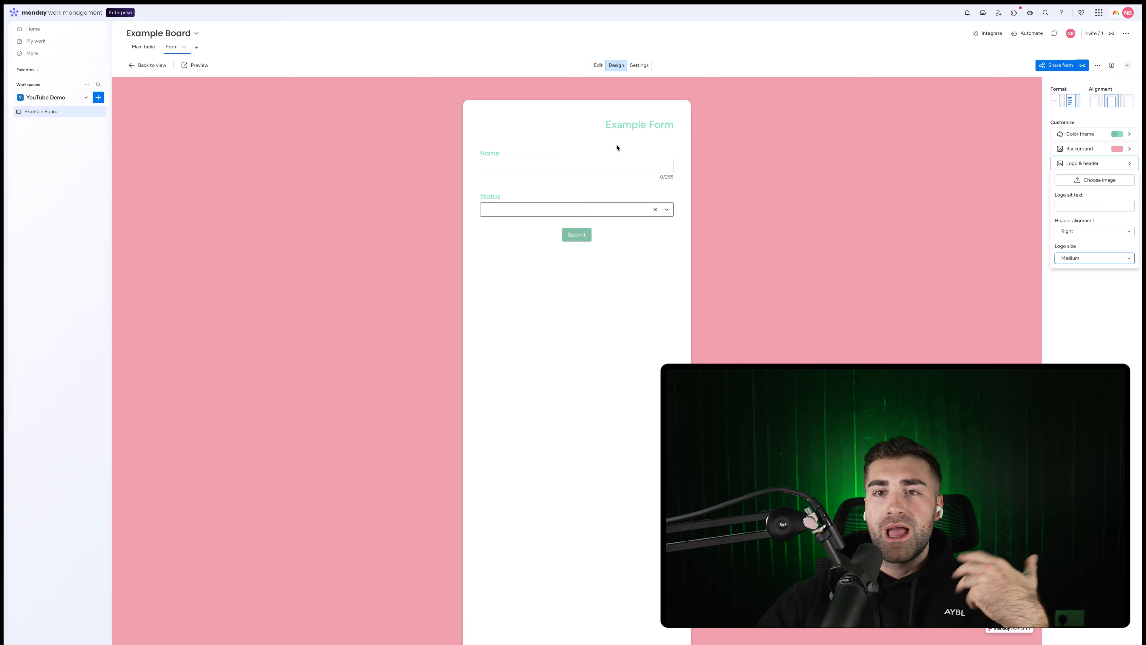
click(640, 66)
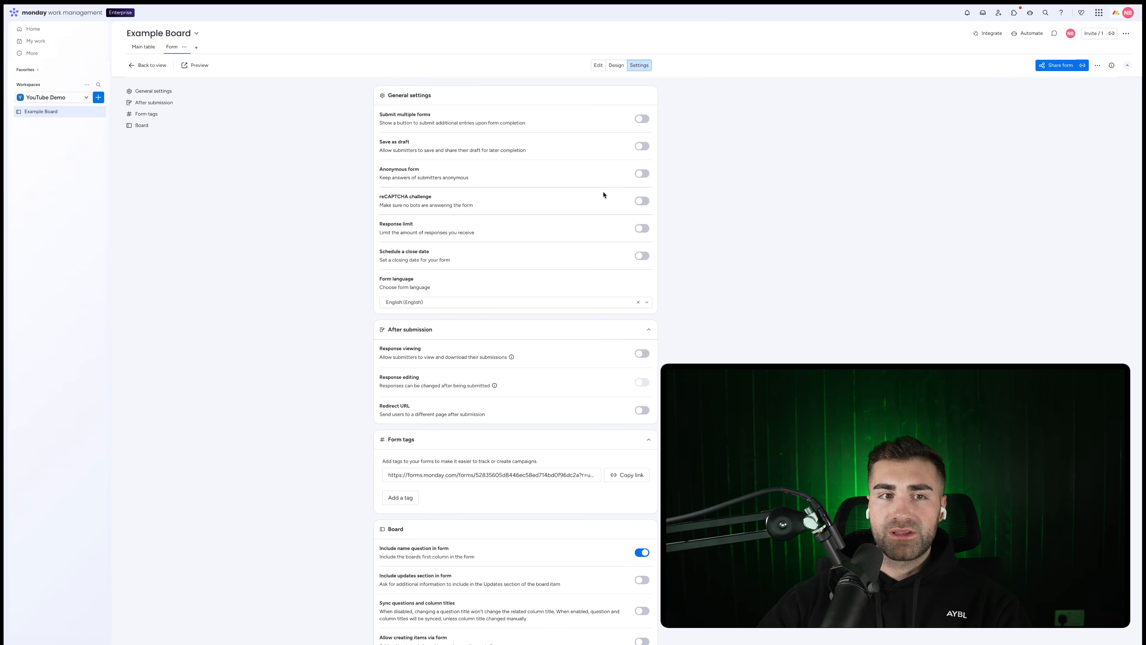
scroll(603, 195, down, 2)
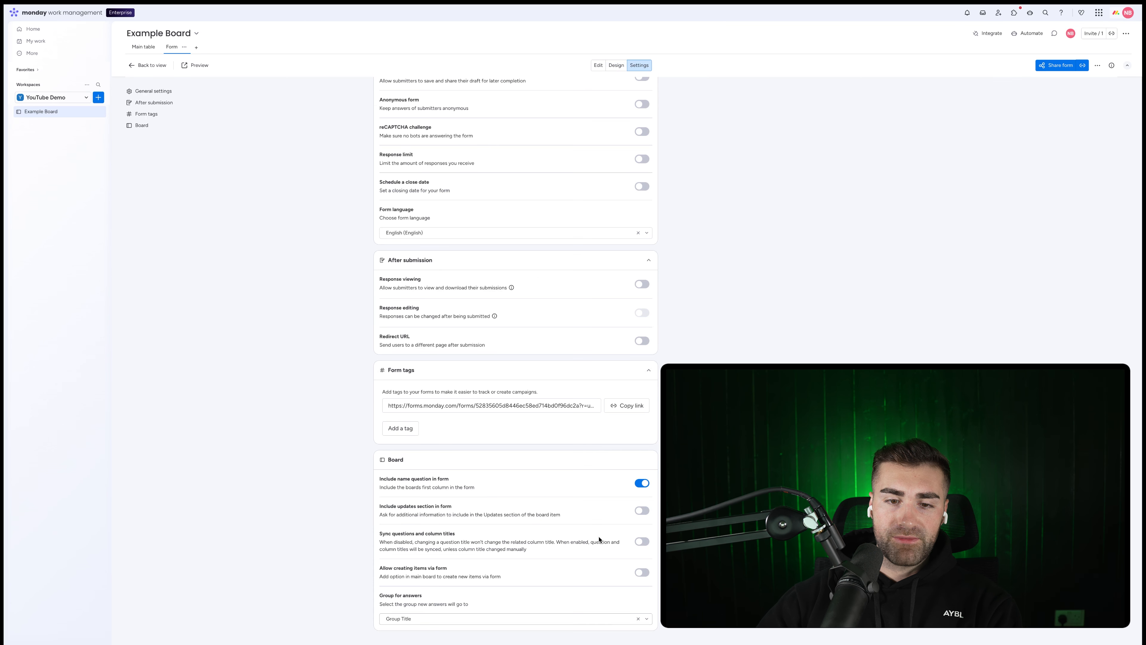
scroll(538, 384, up, 2)
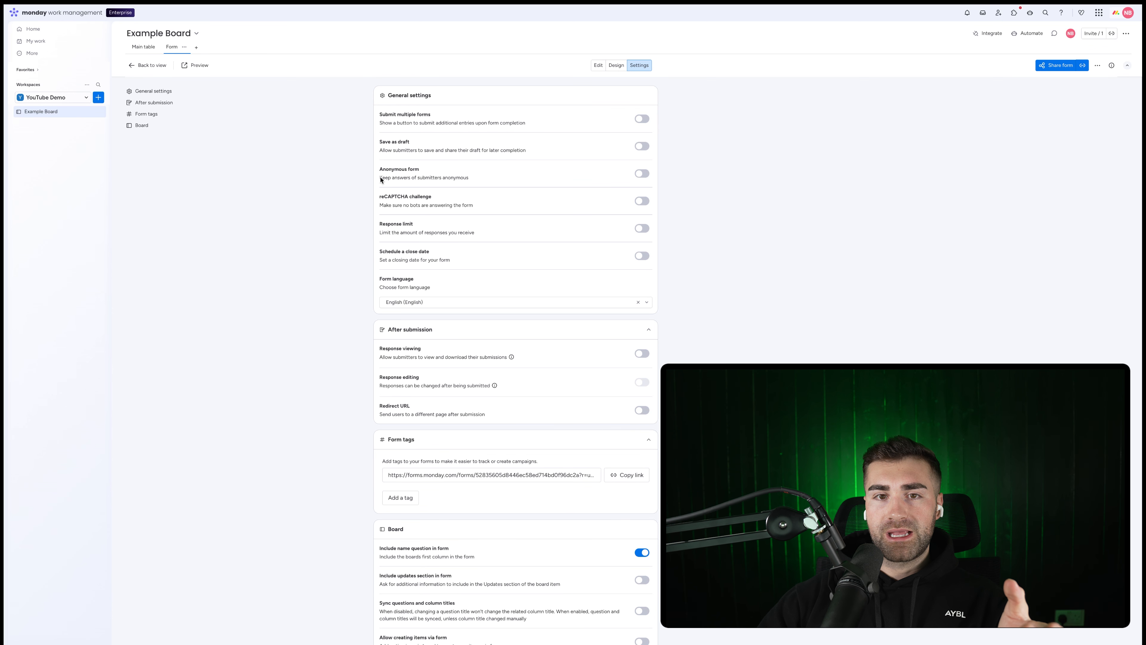
click(641, 228)
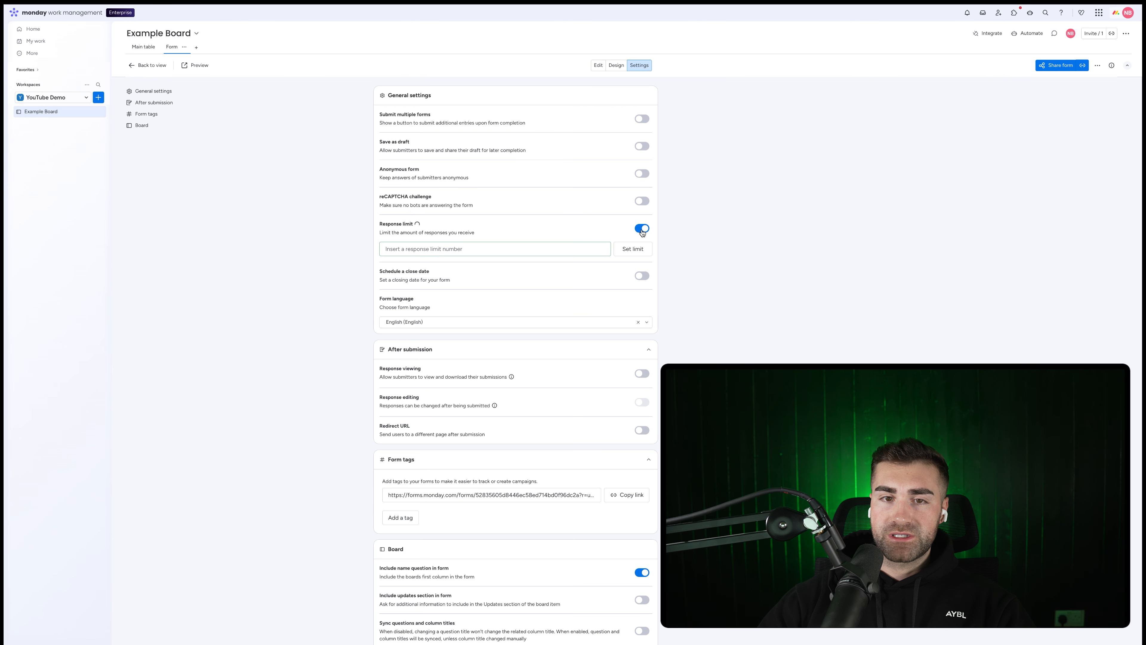
click(496, 246)
text(10)
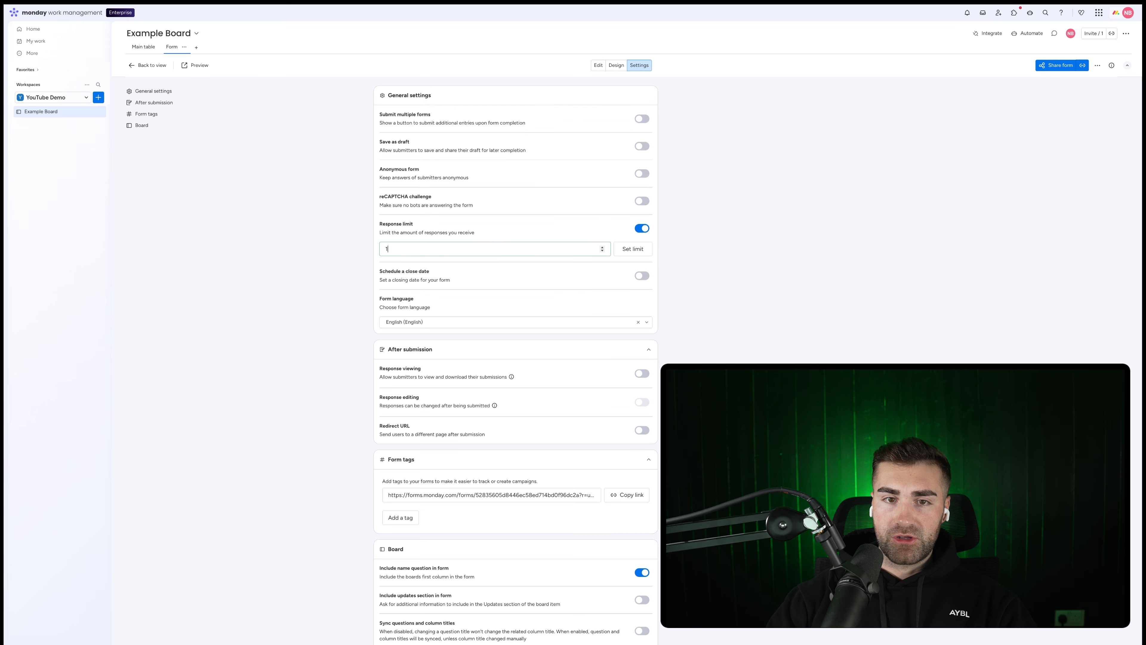
click(642, 229)
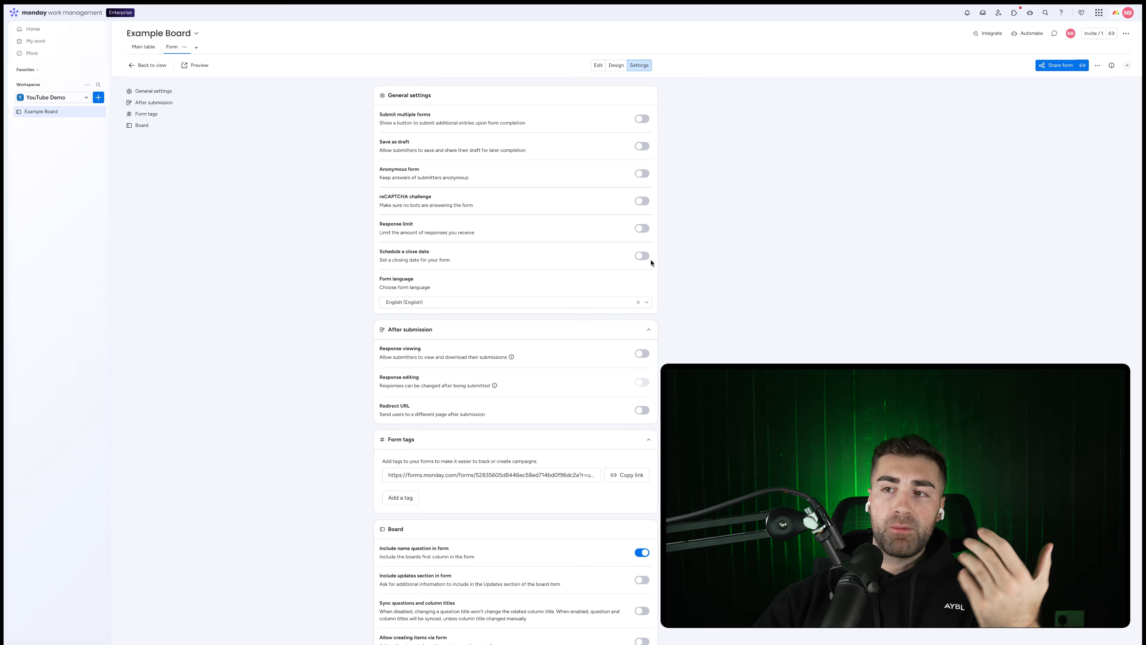
Step: Review the Response viewing info and form link, then collapse the Form tags section
scroll(644, 259, down, 2)
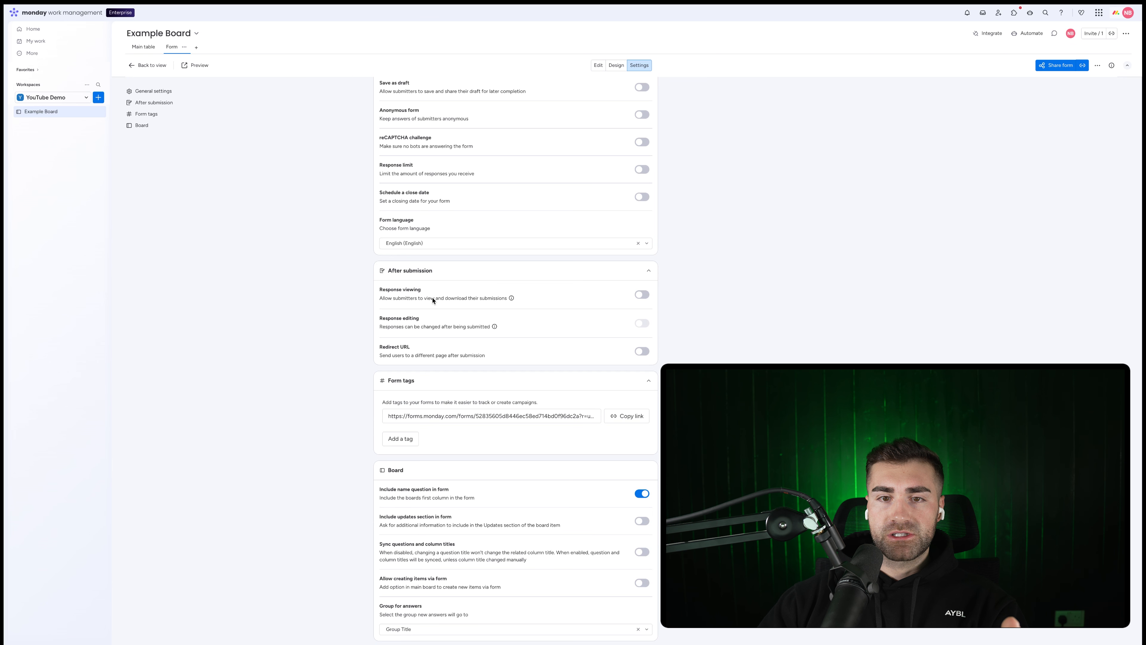
mouse_move(512, 299)
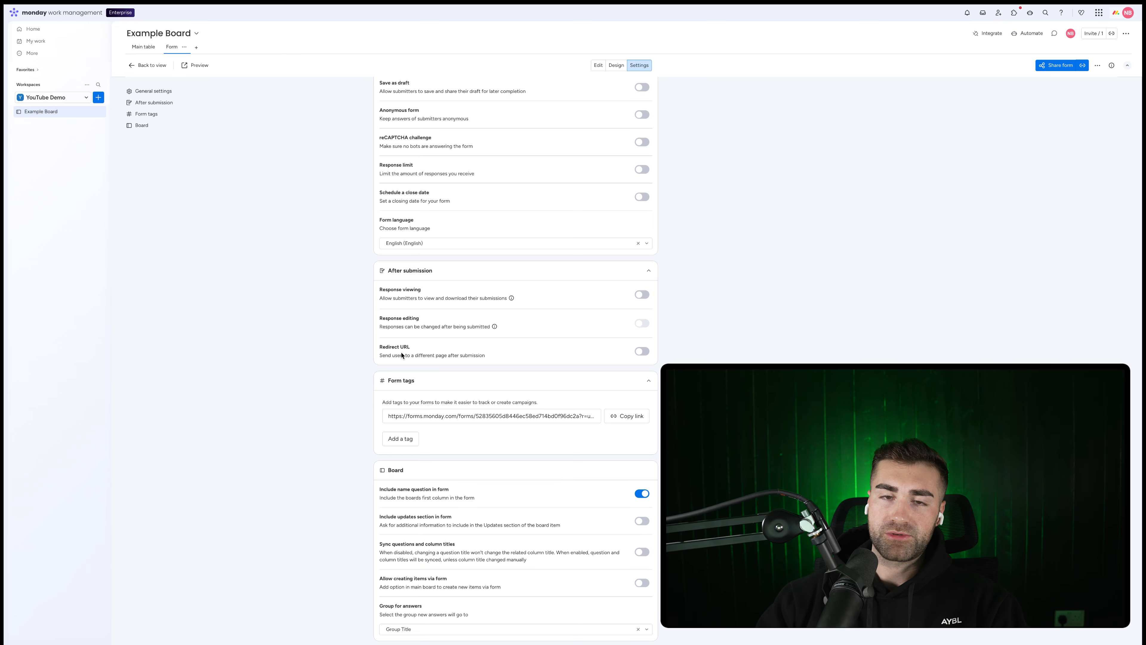
scroll(561, 383, down, 1)
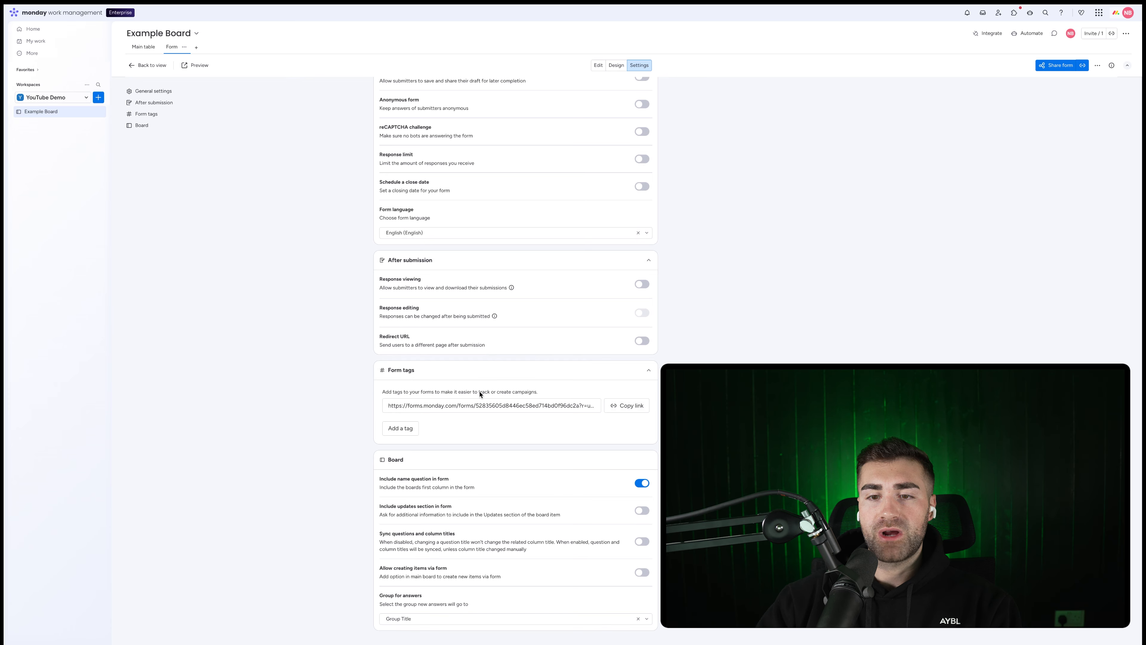
drag(538, 405, 596, 406)
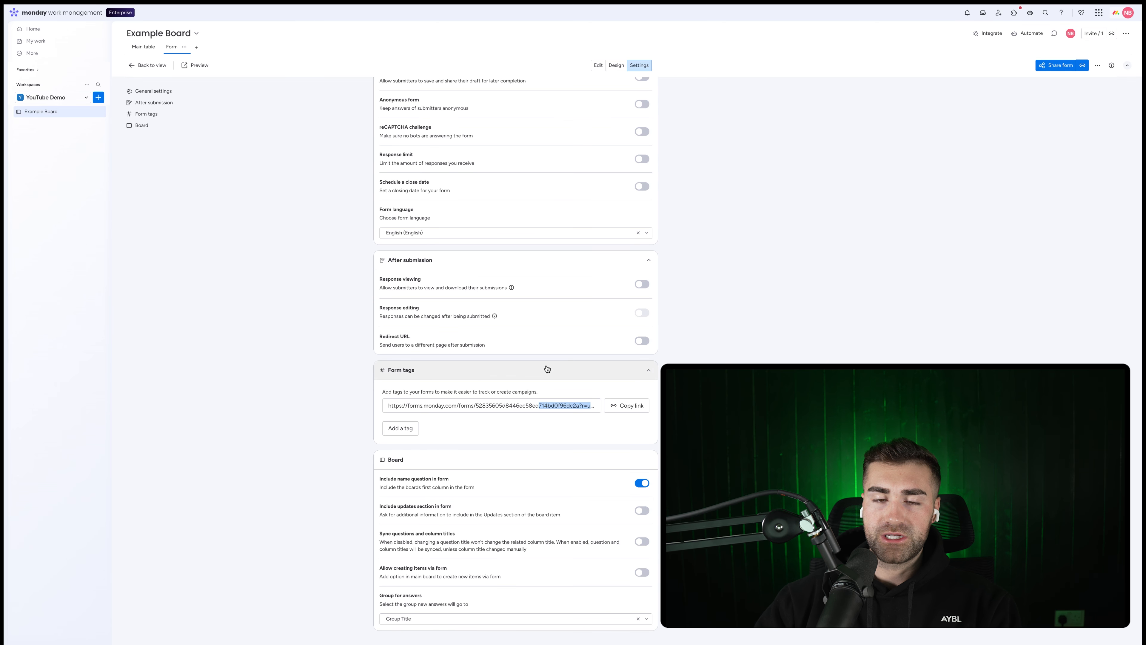
click(429, 370)
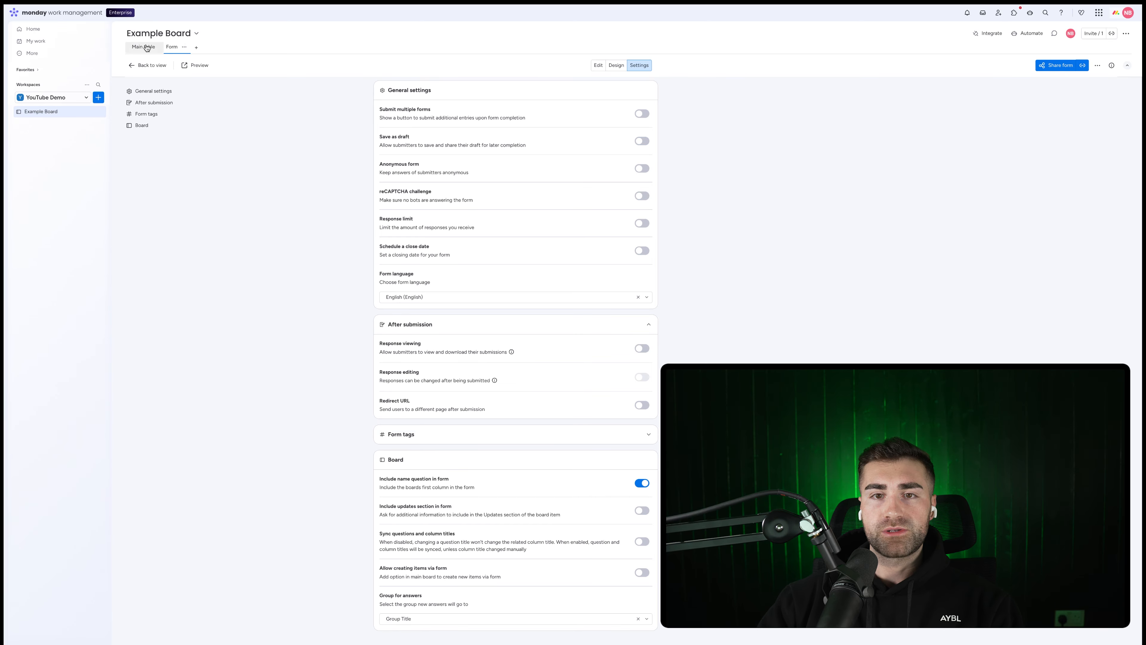
click(143, 47)
click(176, 47)
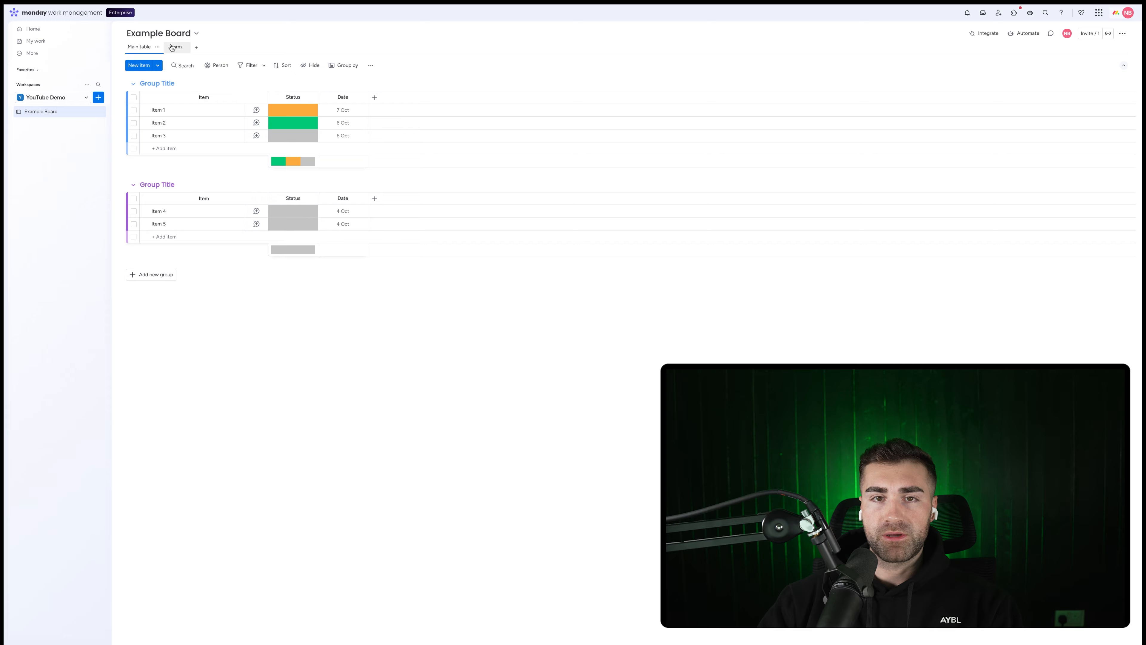
click(597, 65)
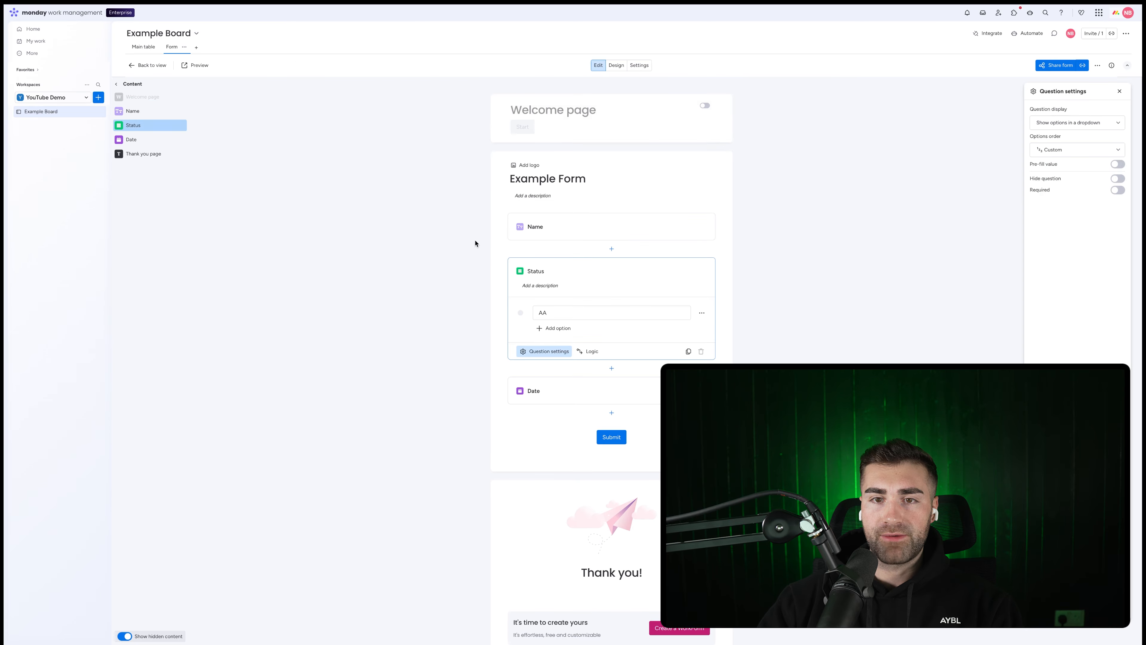
click(639, 65)
scroll(593, 435, down, 3)
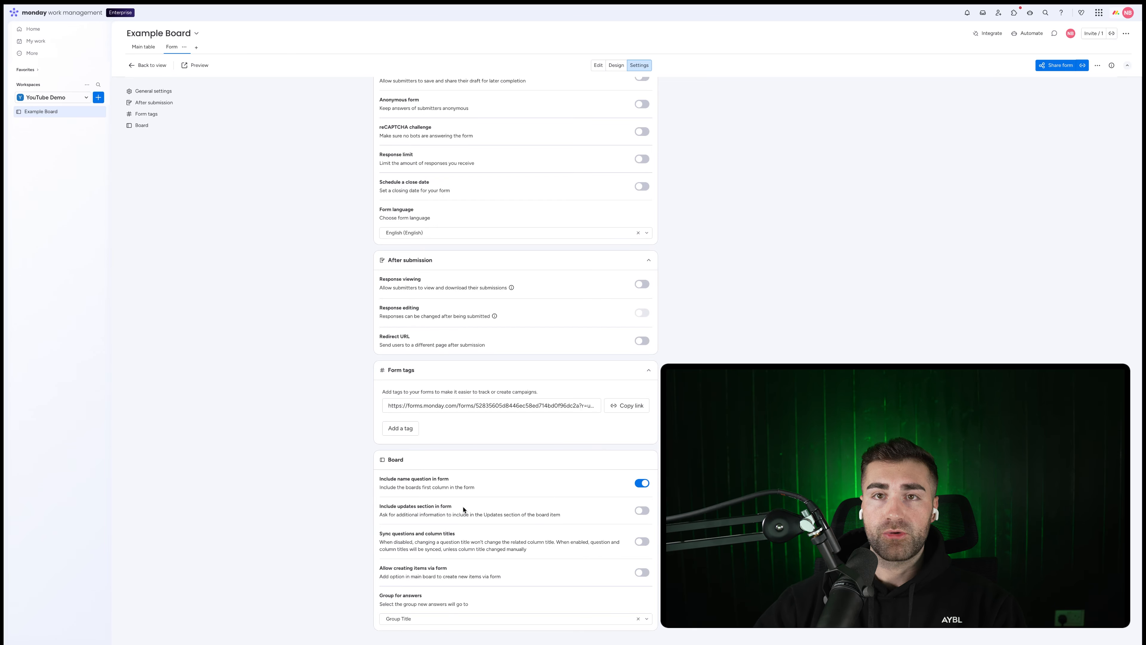
click(598, 66)
click(537, 272)
click(639, 65)
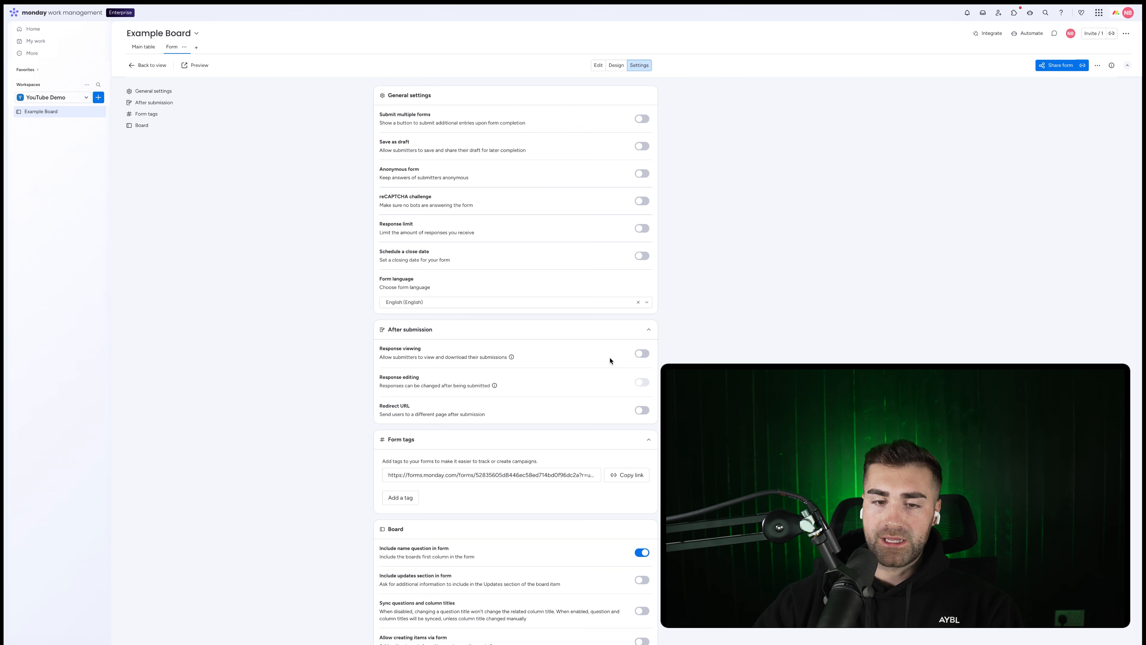
Step: Glance at the Main table and the form Settings, then return to the question editor via Edit
scroll(610, 360, down, 3)
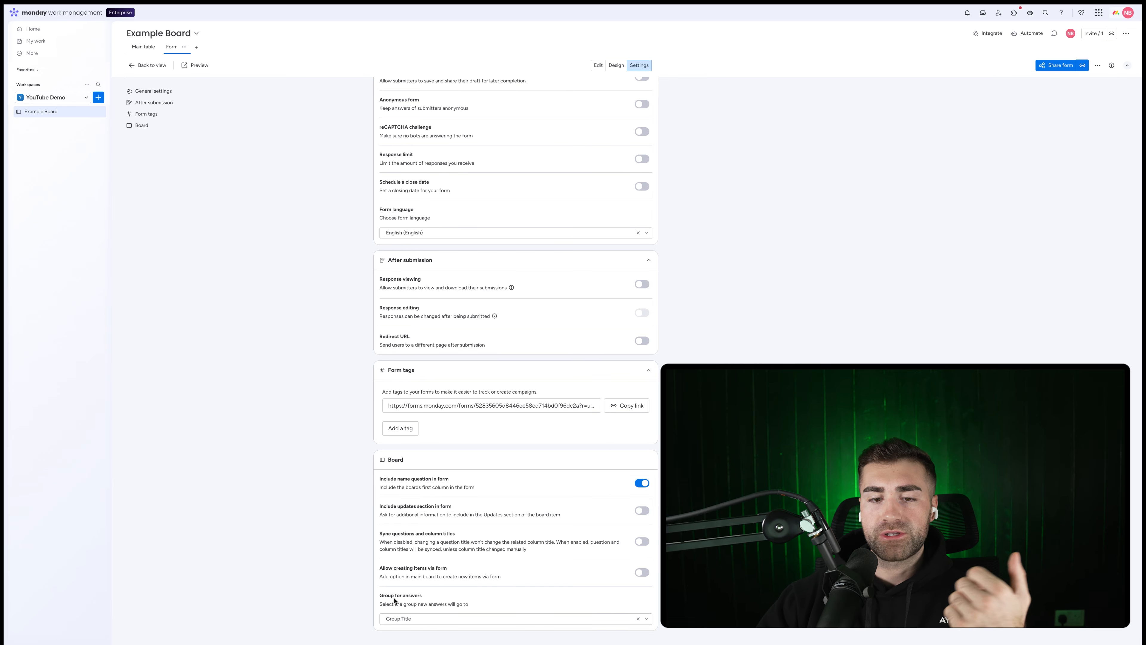
click(147, 65)
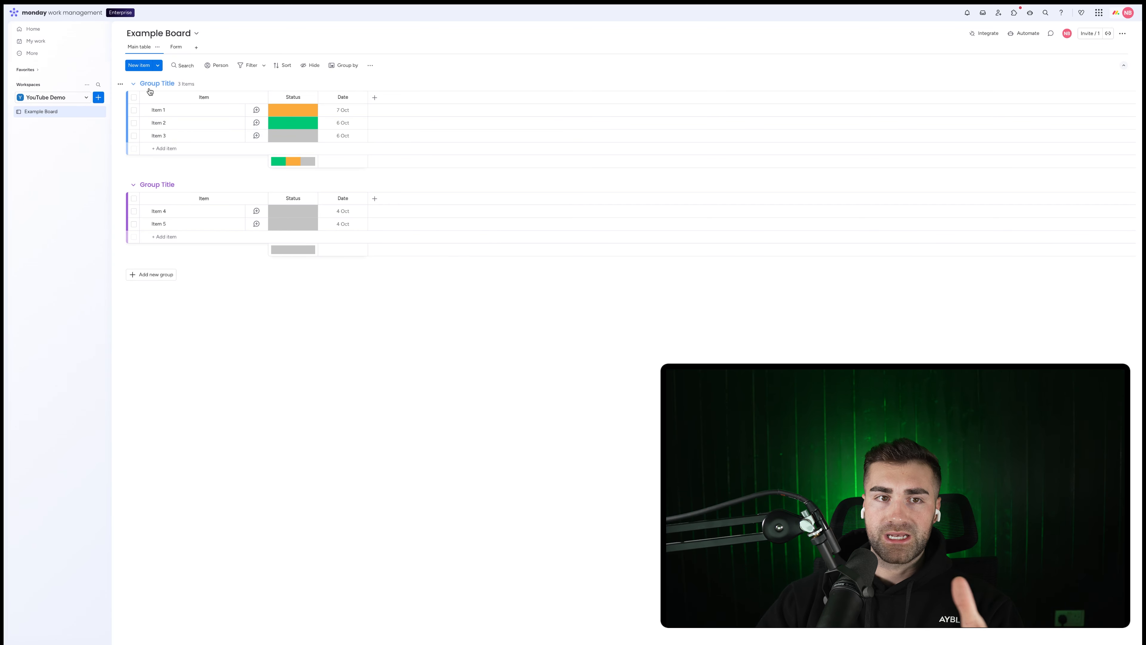
click(171, 47)
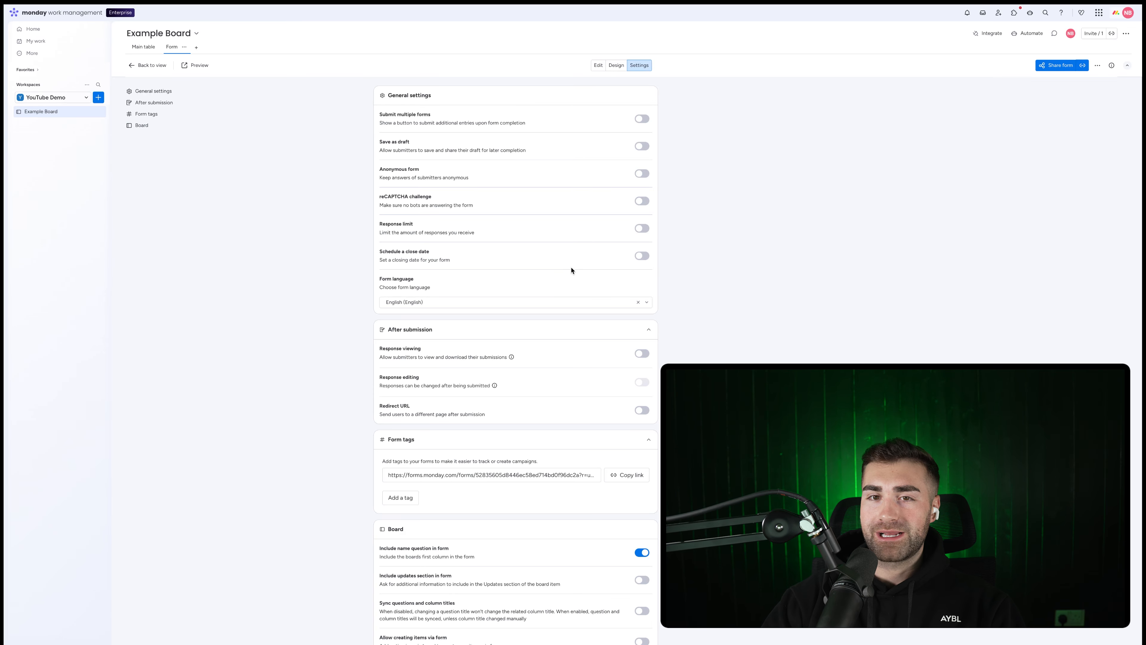
scroll(586, 396, down, 2)
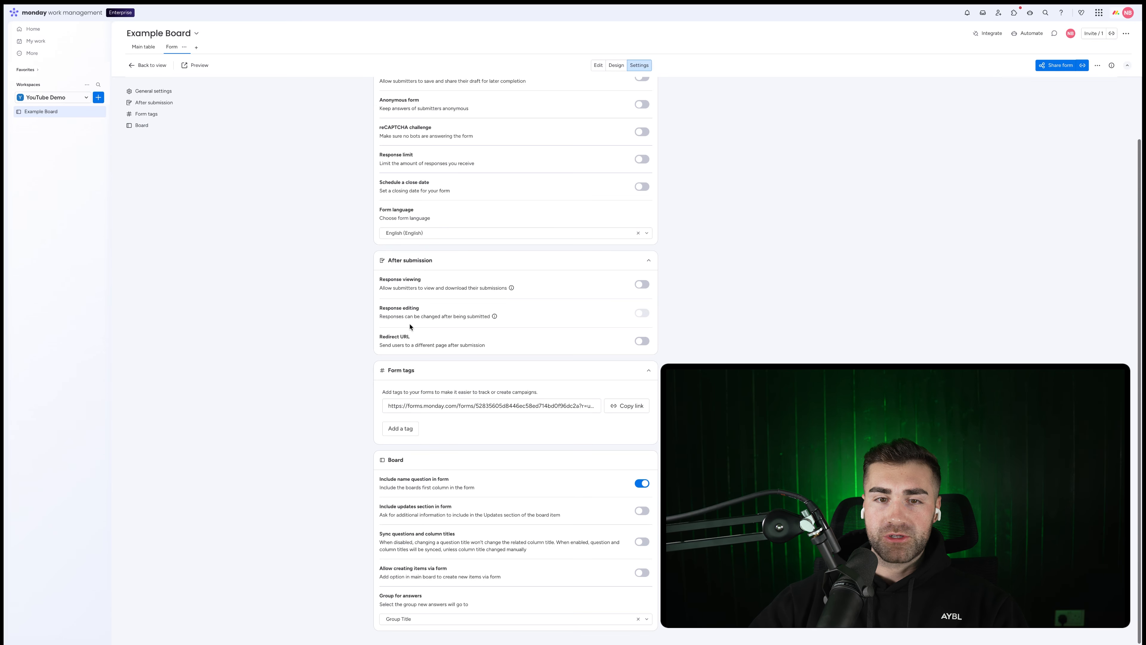
scroll(621, 323, up, 5)
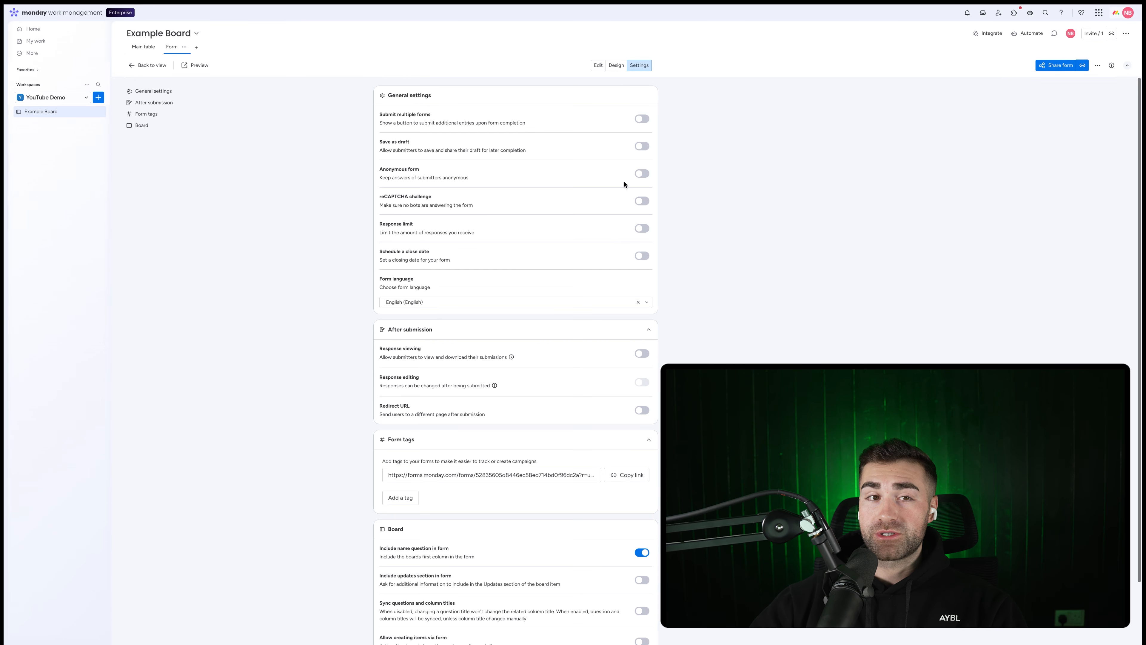
click(598, 65)
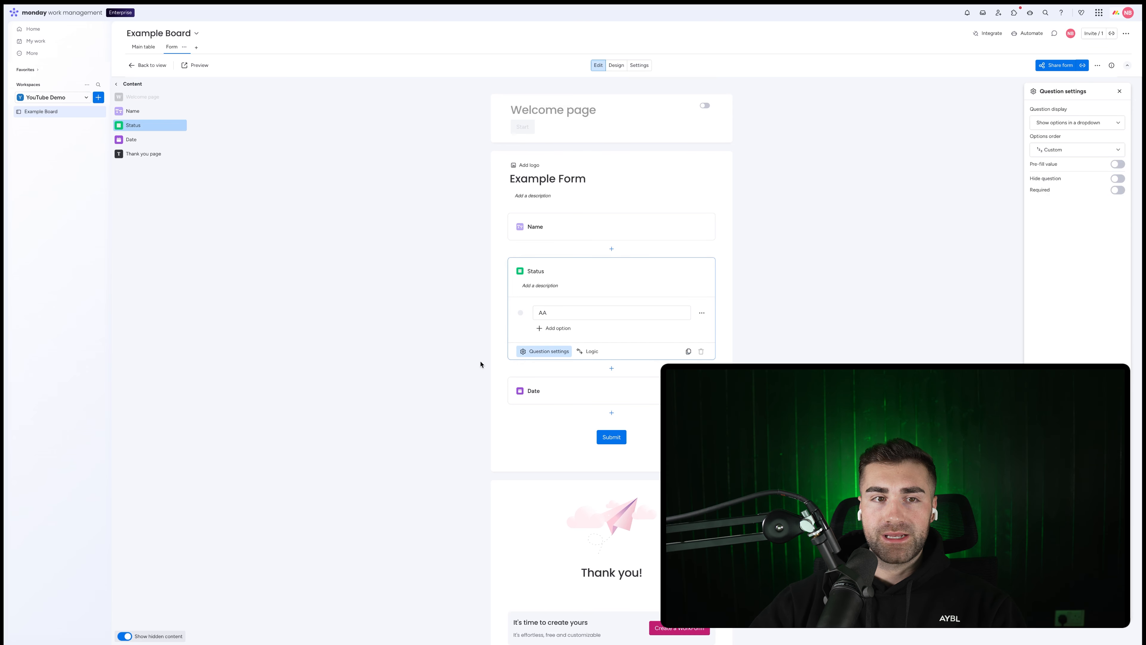